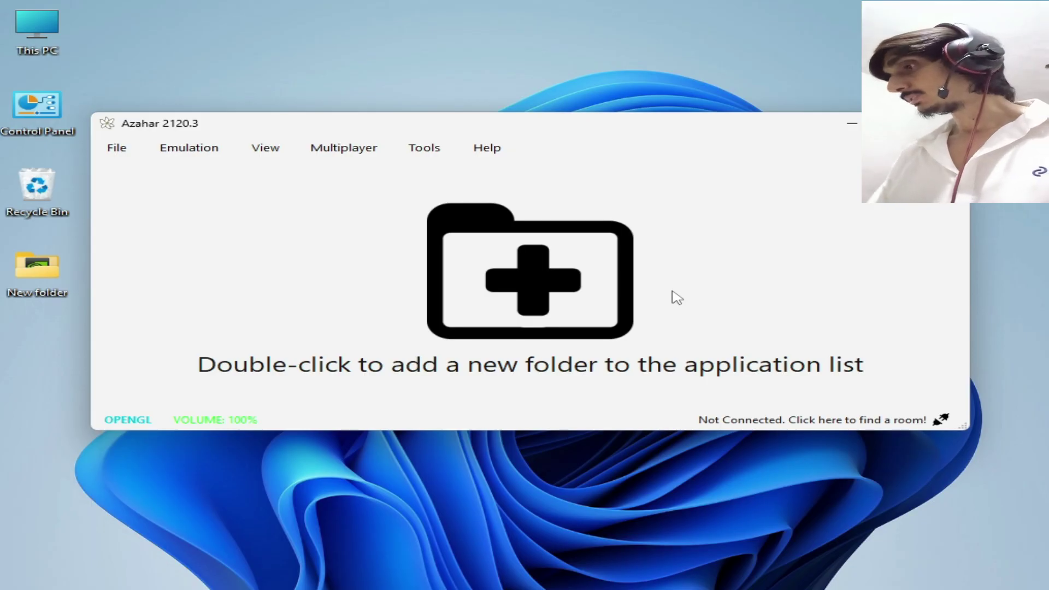
Open the Emulation menu in Azahar's empty main window
click(191, 152)
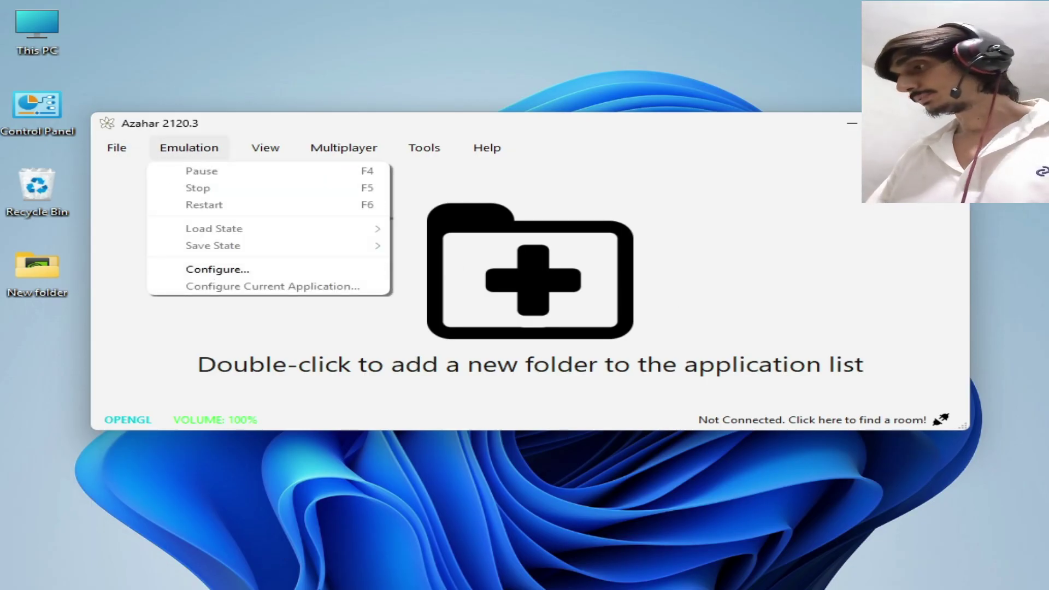
From Emulation > Configure, reset all Azahar settings to defaults and confirm closing the emulator
click(239, 271)
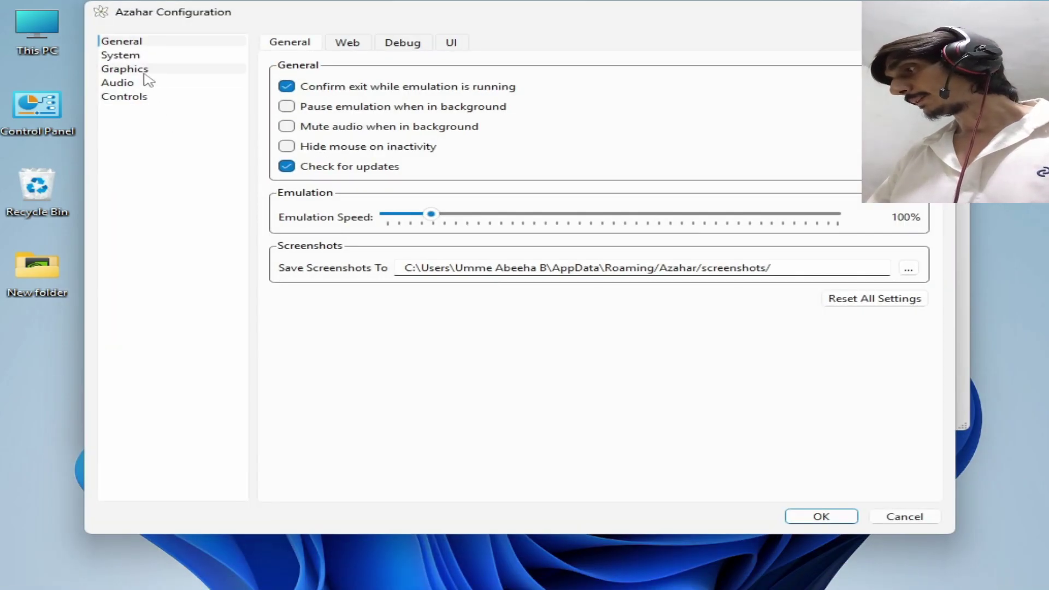
click(861, 308)
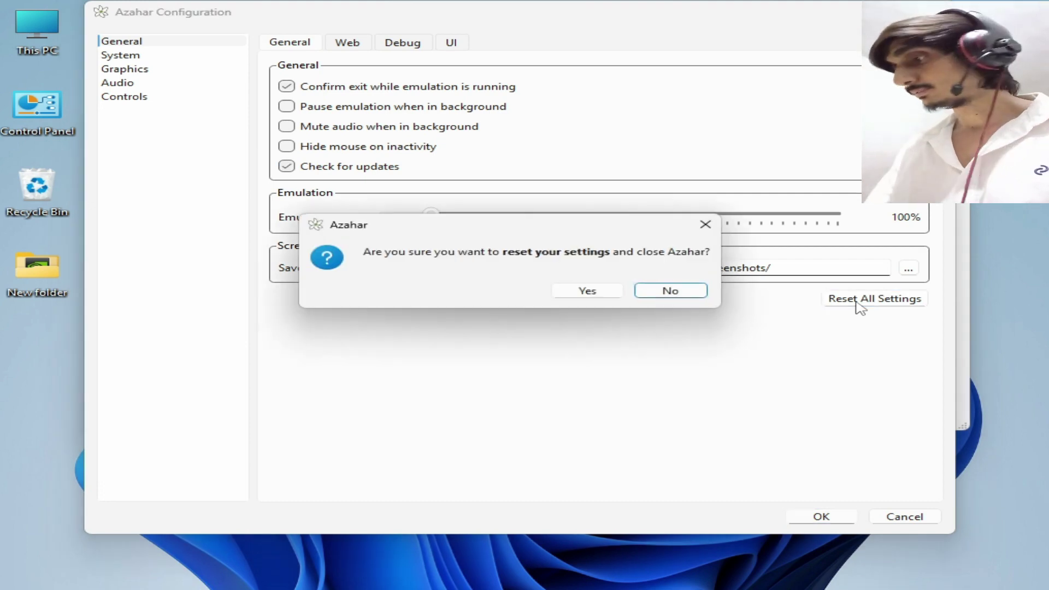
click(601, 292)
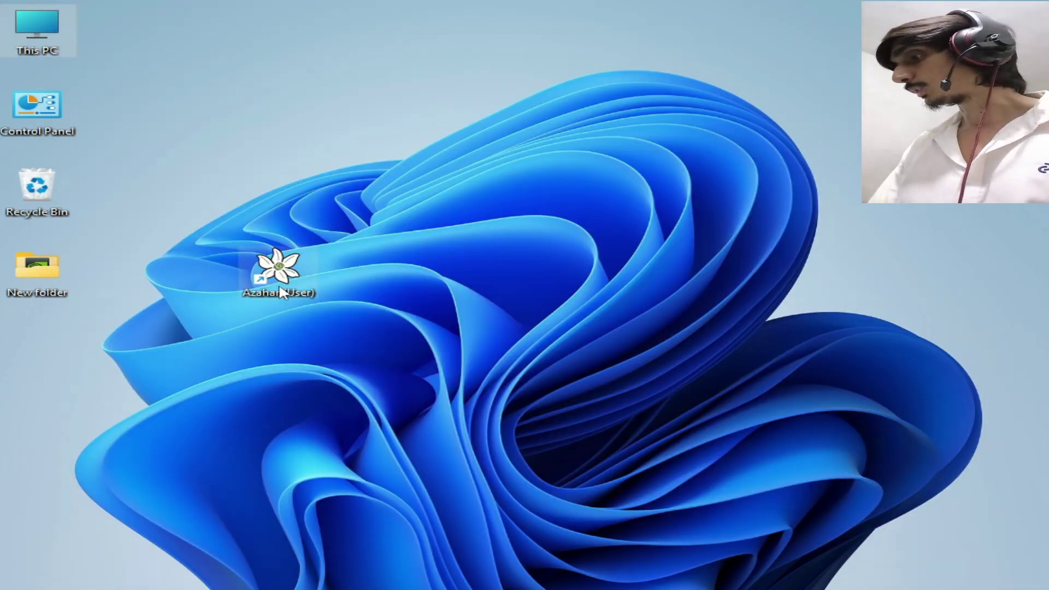
Relaunch Azahar from its desktop shortcut and open the Advanced graphics configuration
click(276, 267)
right_click(288, 257)
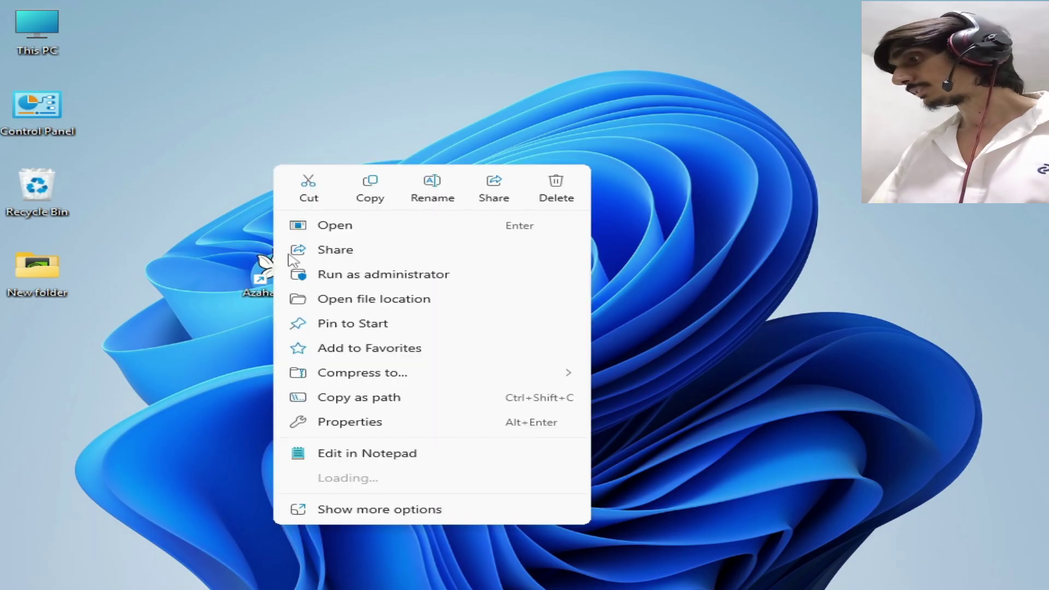
click(330, 225)
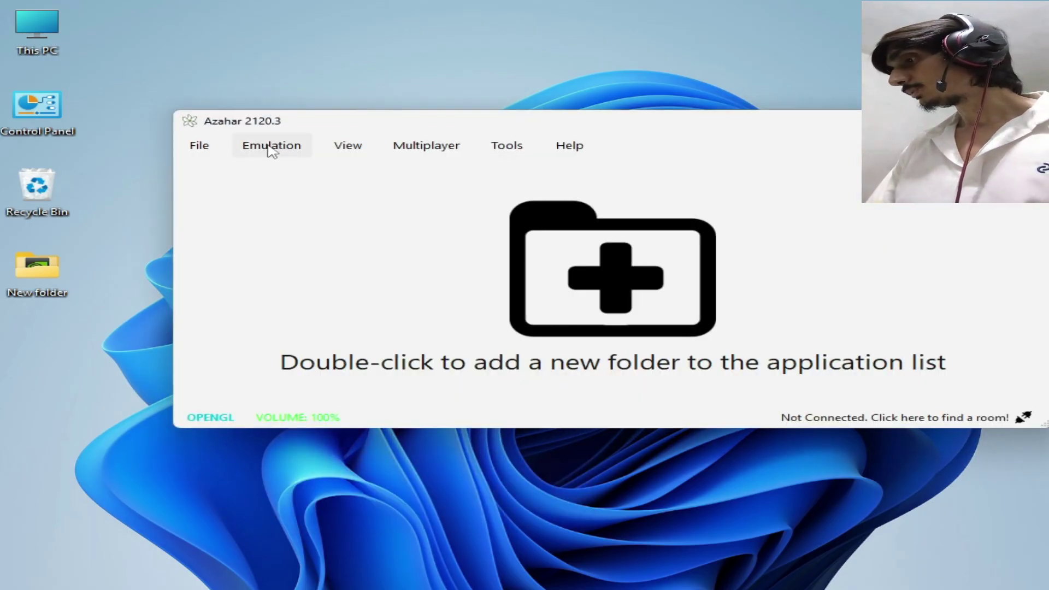
click(271, 150)
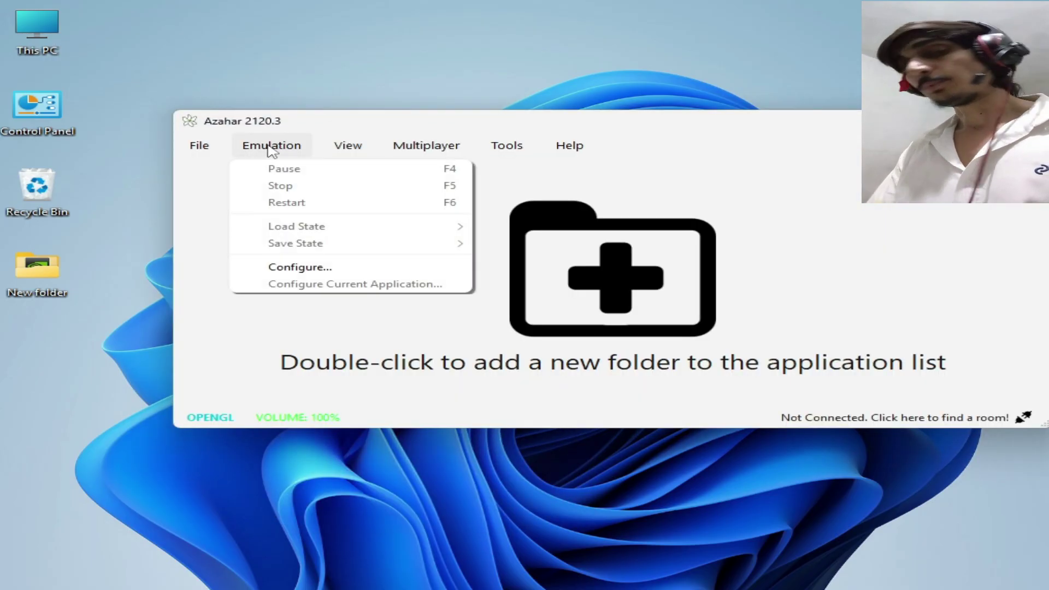
click(288, 266)
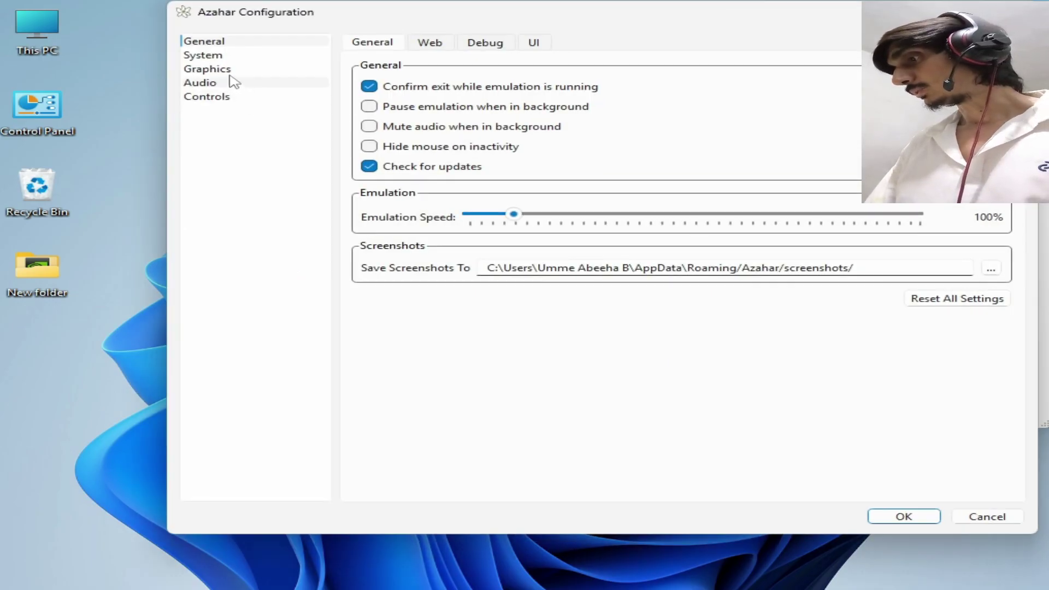
click(228, 71)
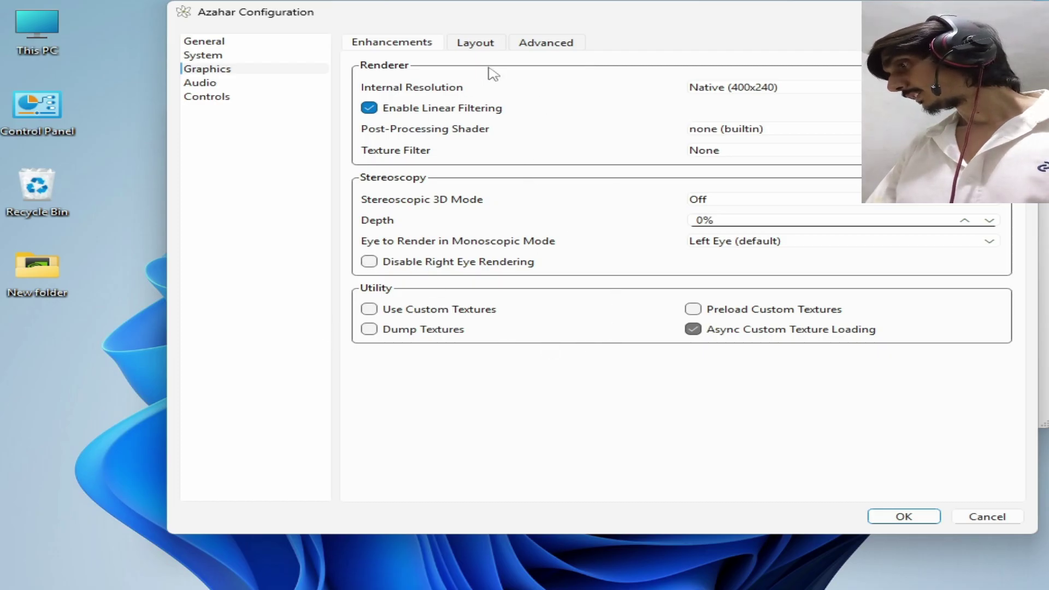
click(543, 42)
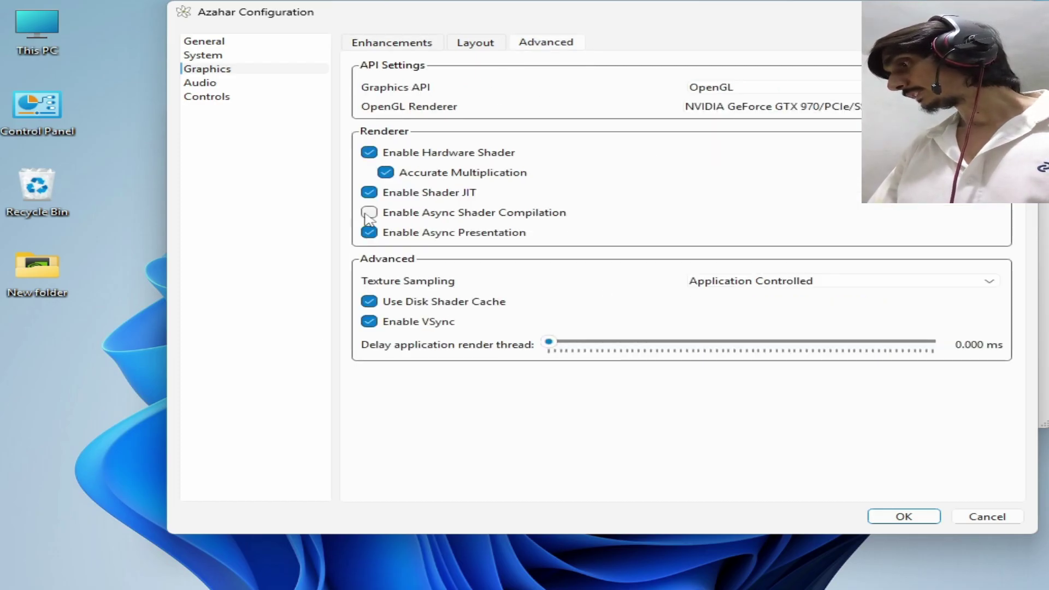
Enable async shader compilation, select Vulkan on the NVIDIA GeForce GTX 970, disable VSync, and save
click(369, 213)
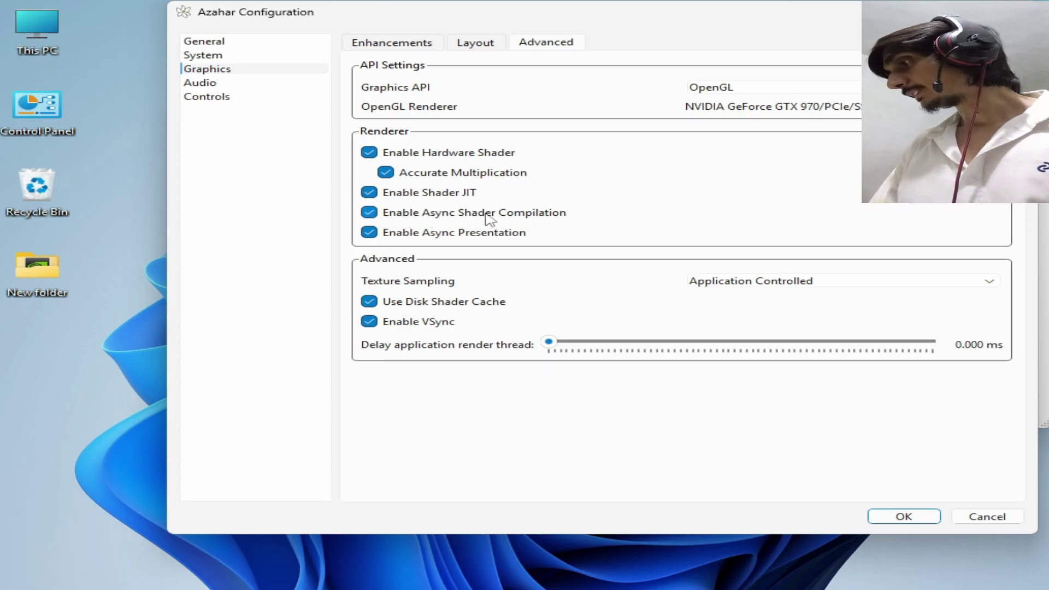
mouse_move(511, 219)
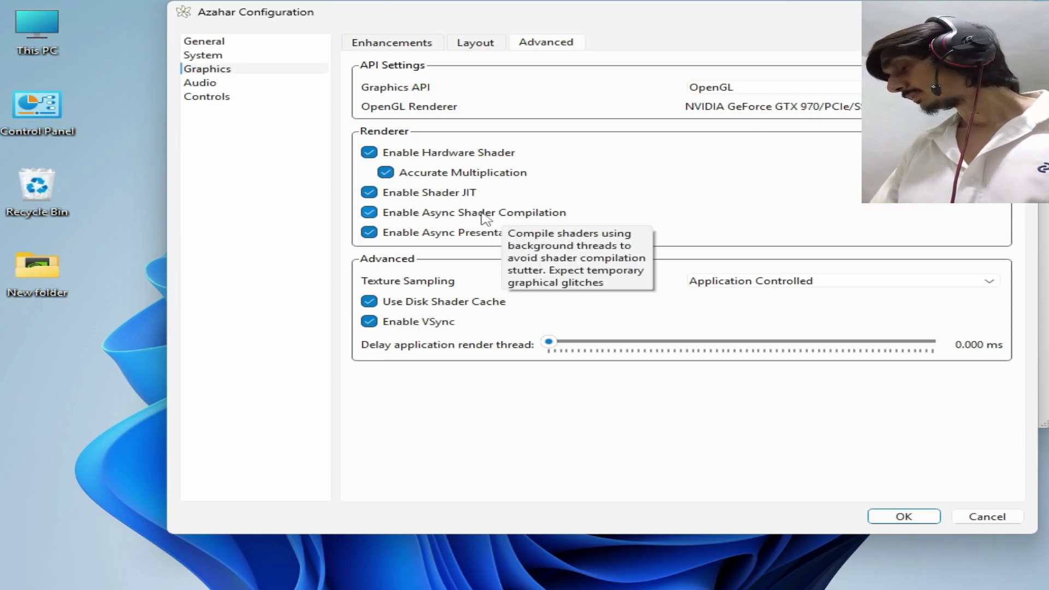
click(788, 92)
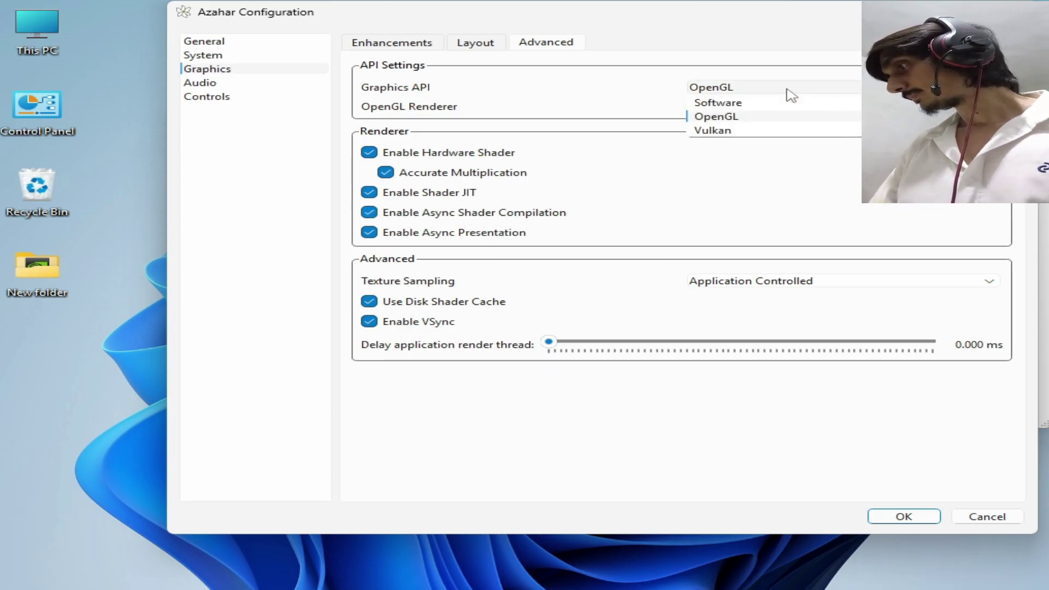
click(710, 134)
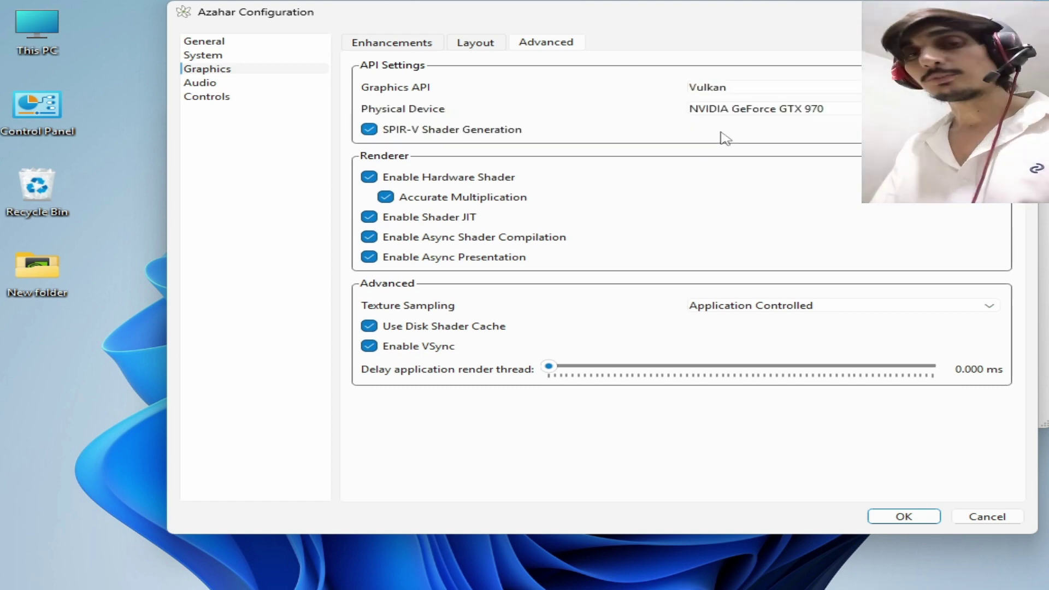
click(736, 111)
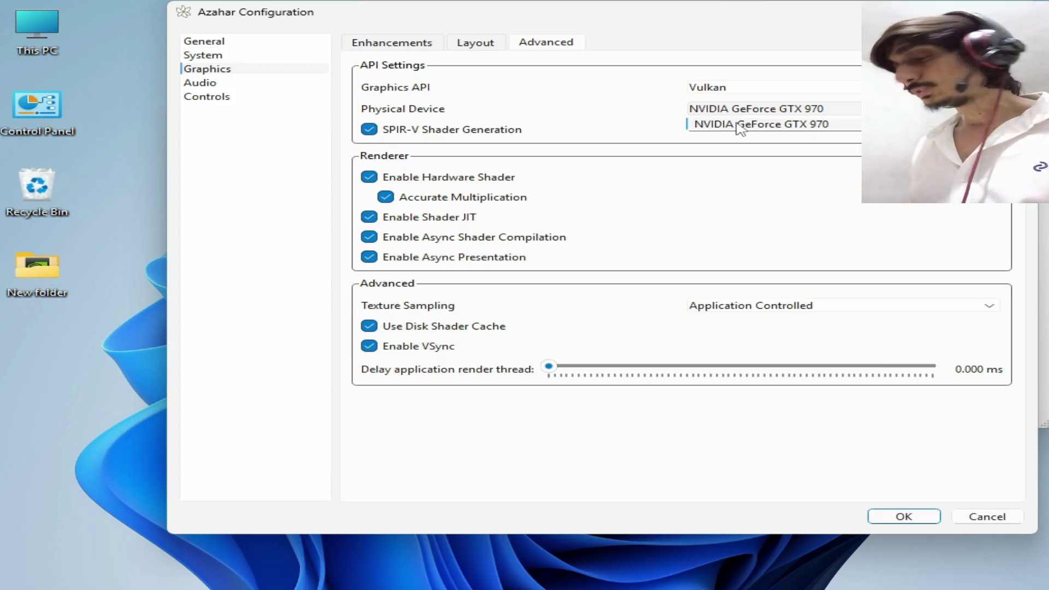
click(740, 126)
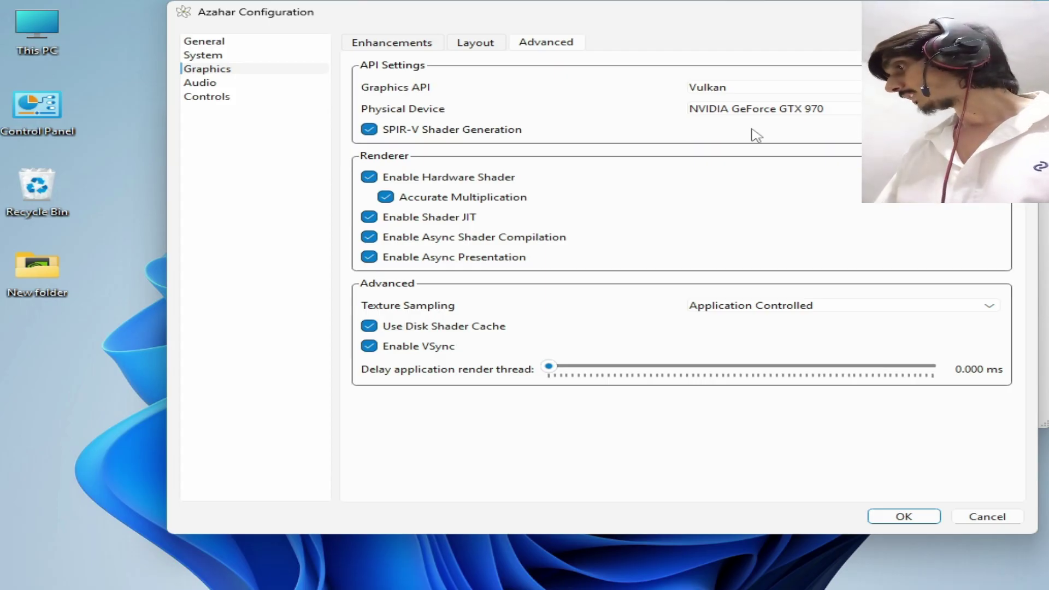
click(763, 112)
click(763, 125)
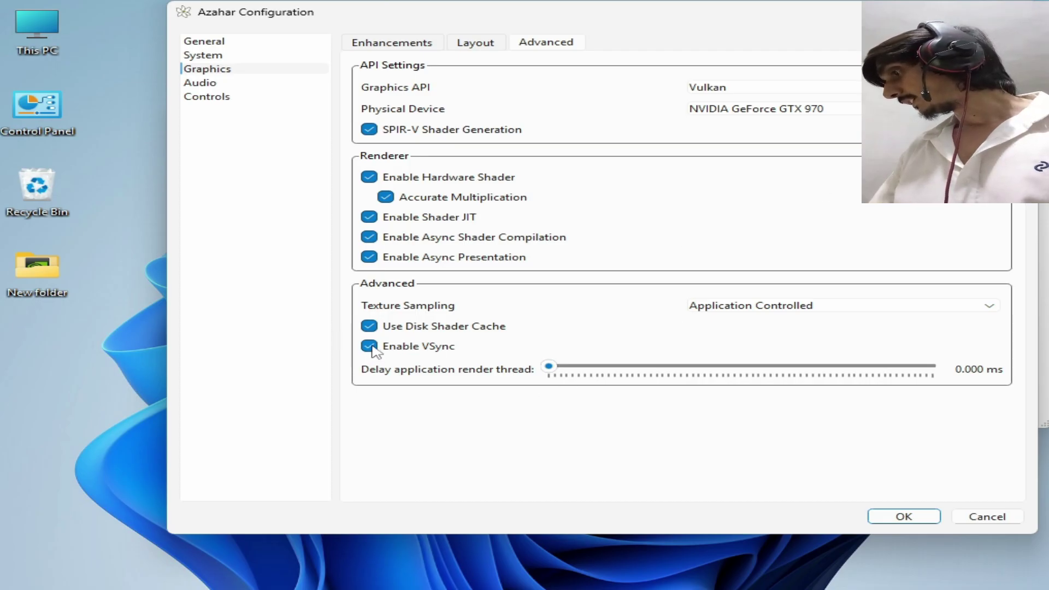
click(380, 348)
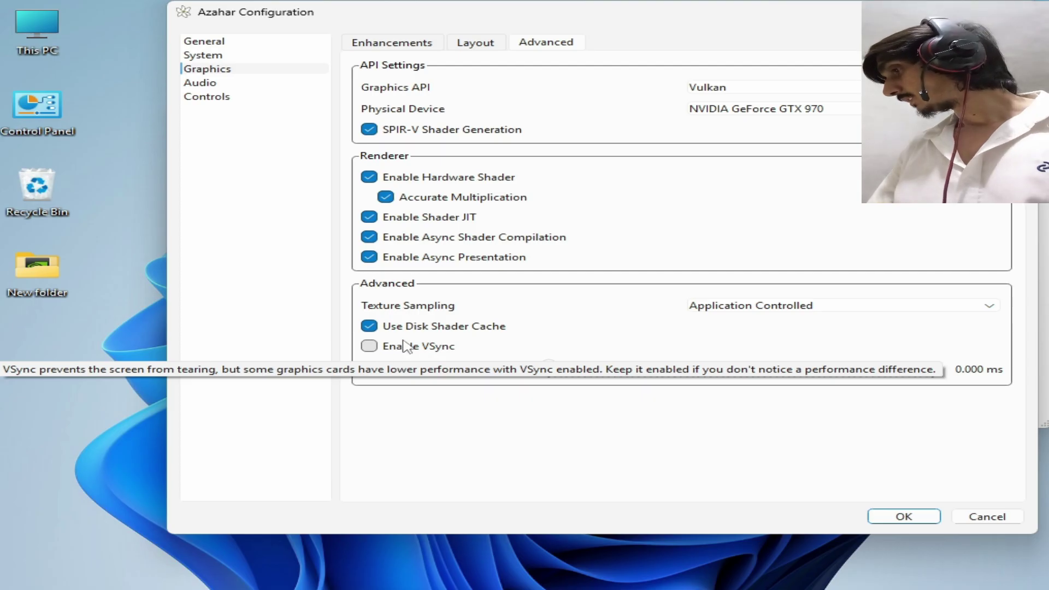
click(917, 517)
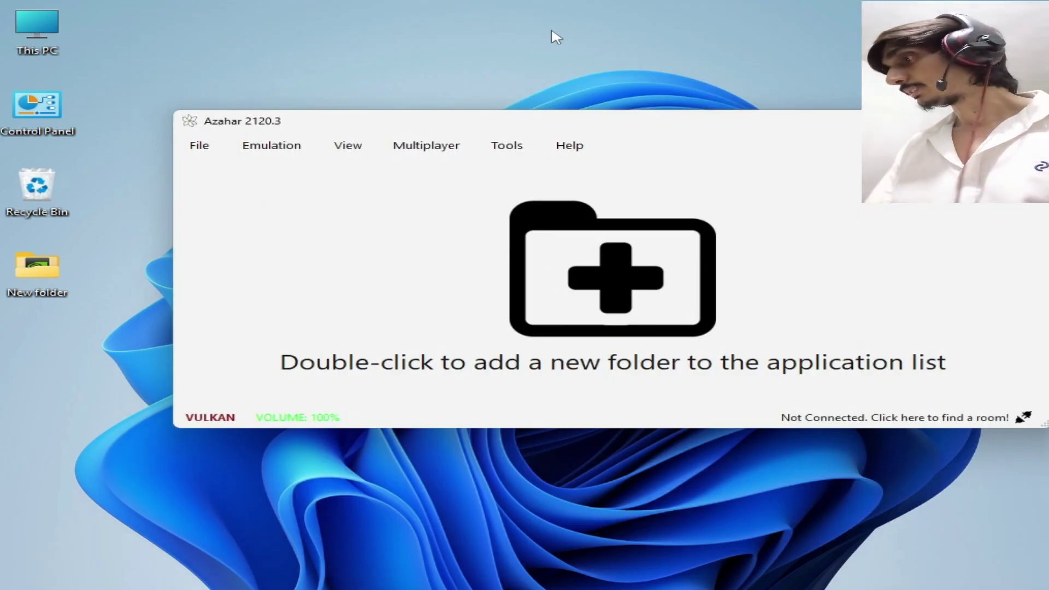
Open Windows display settings and go to the Graphics page's custom application settings
right_click(552, 33)
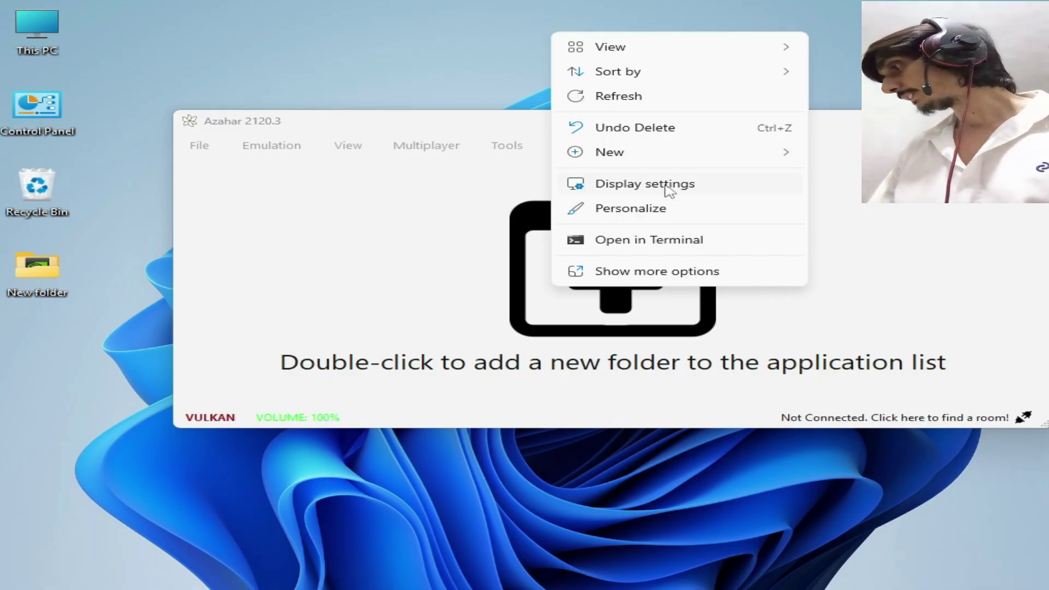
click(627, 189)
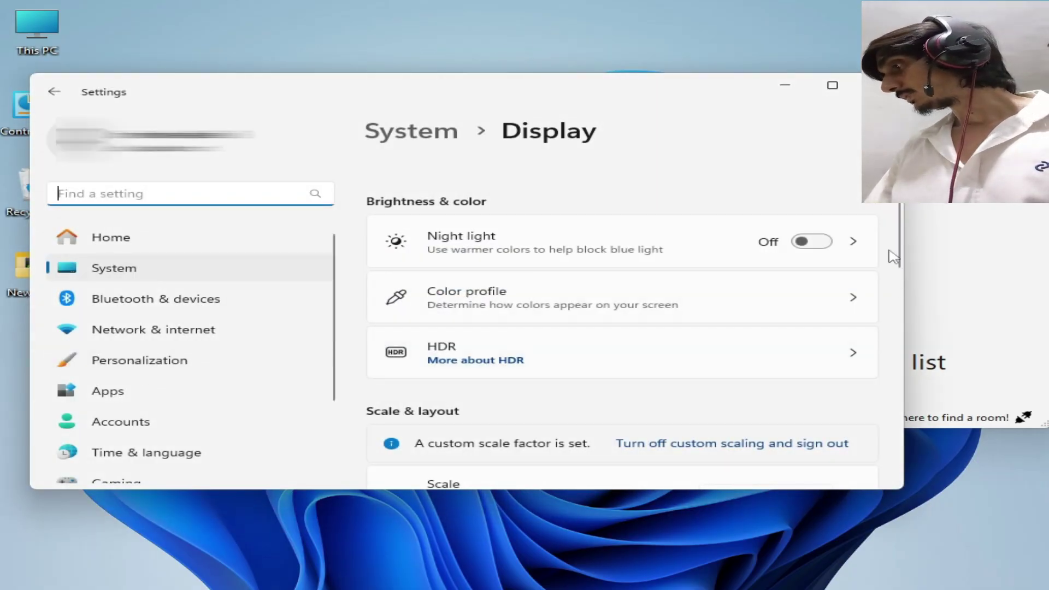
drag(897, 243, 907, 361)
click(614, 359)
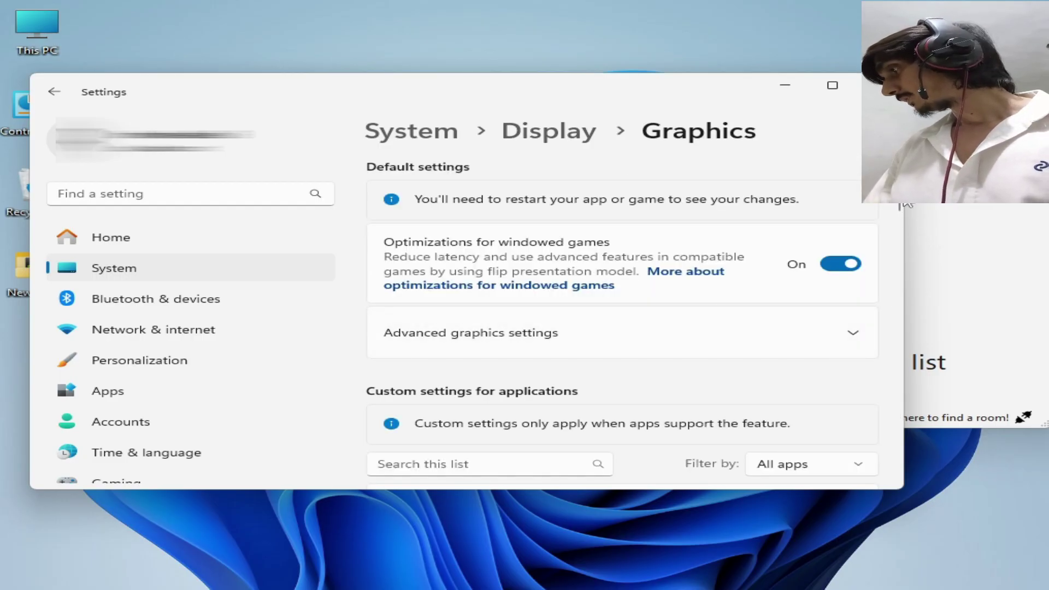
scroll(904, 206, down, 4)
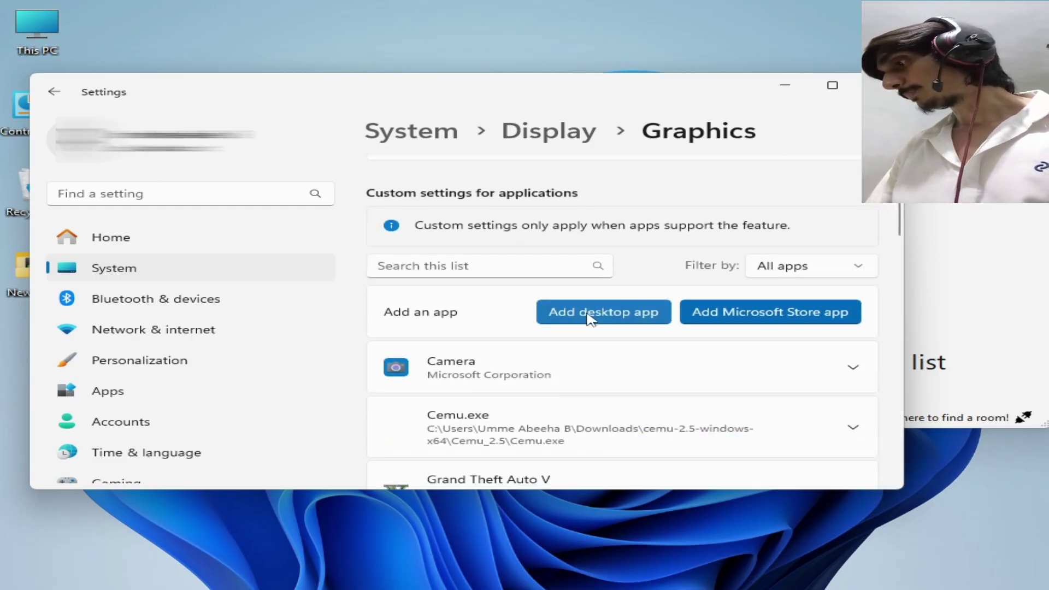
Add azahar.exe, located through the Desktop Azahar (User) shortcut, to the per-app graphics list
click(589, 316)
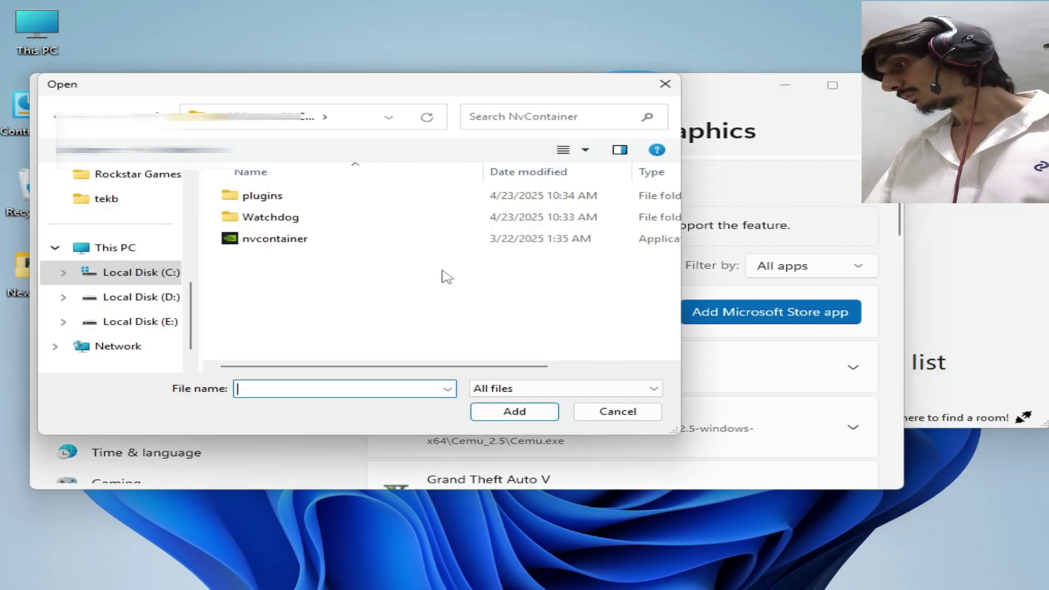
scroll(189, 303, up, 5)
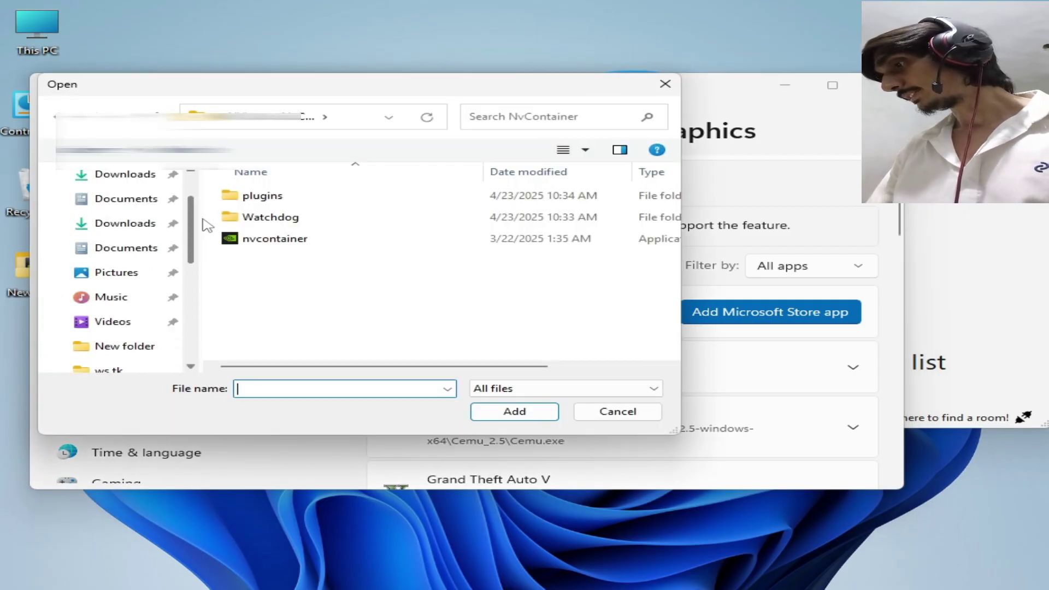
click(117, 255)
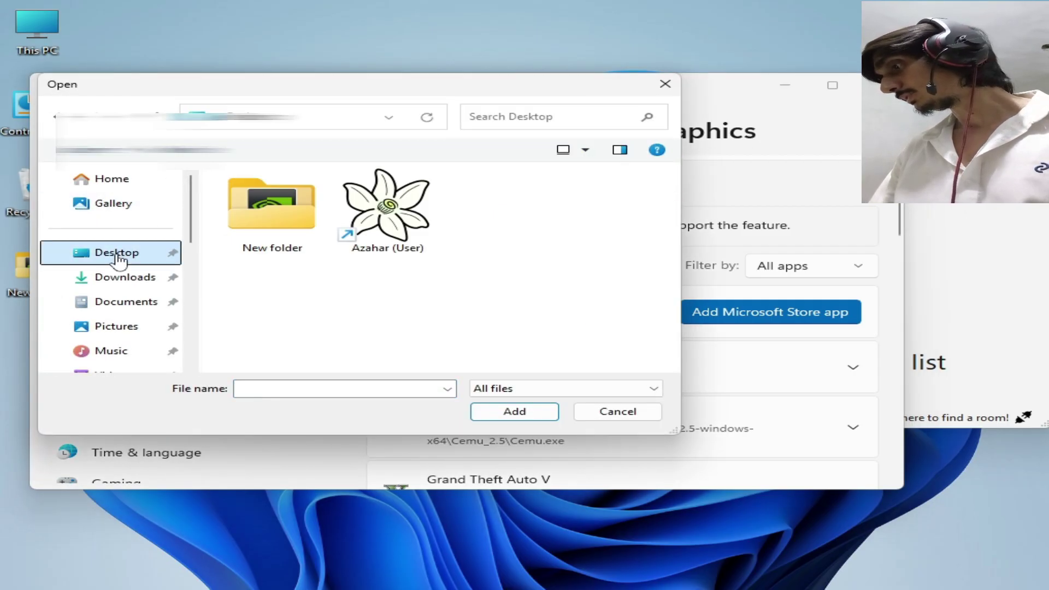
click(382, 211)
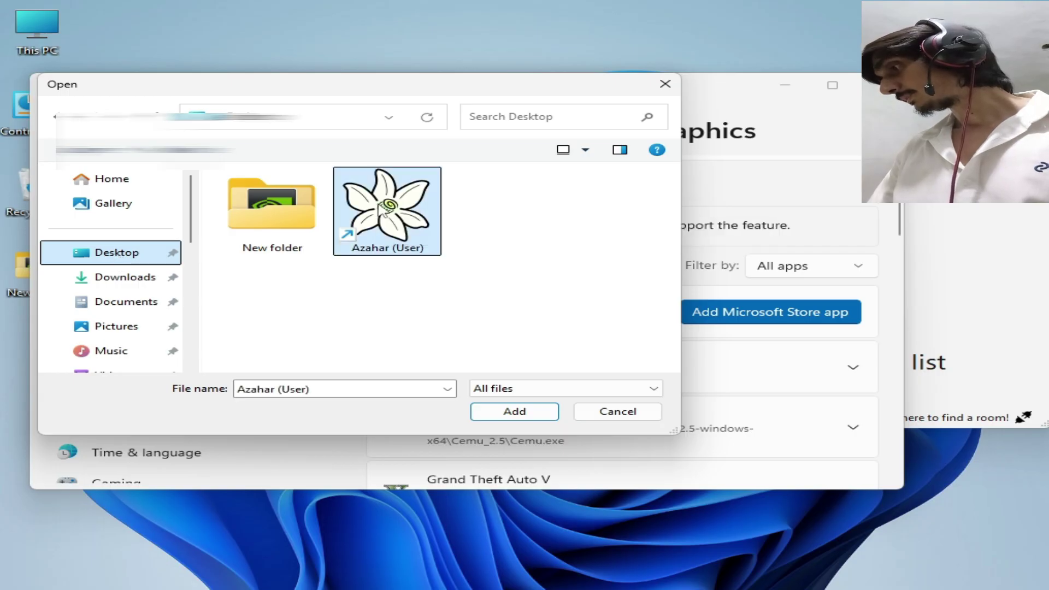
right_click(393, 210)
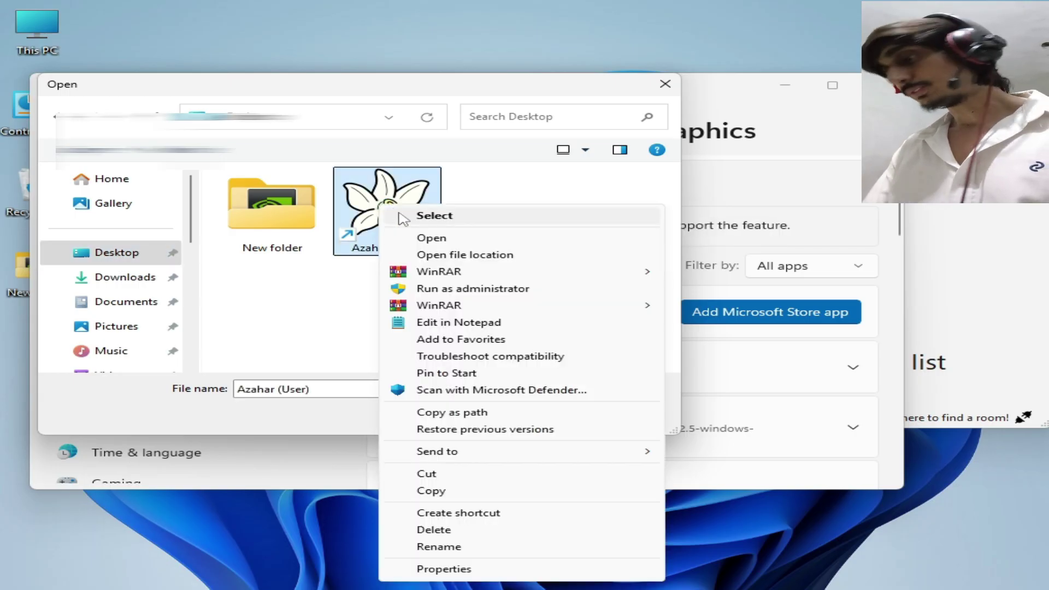
click(429, 255)
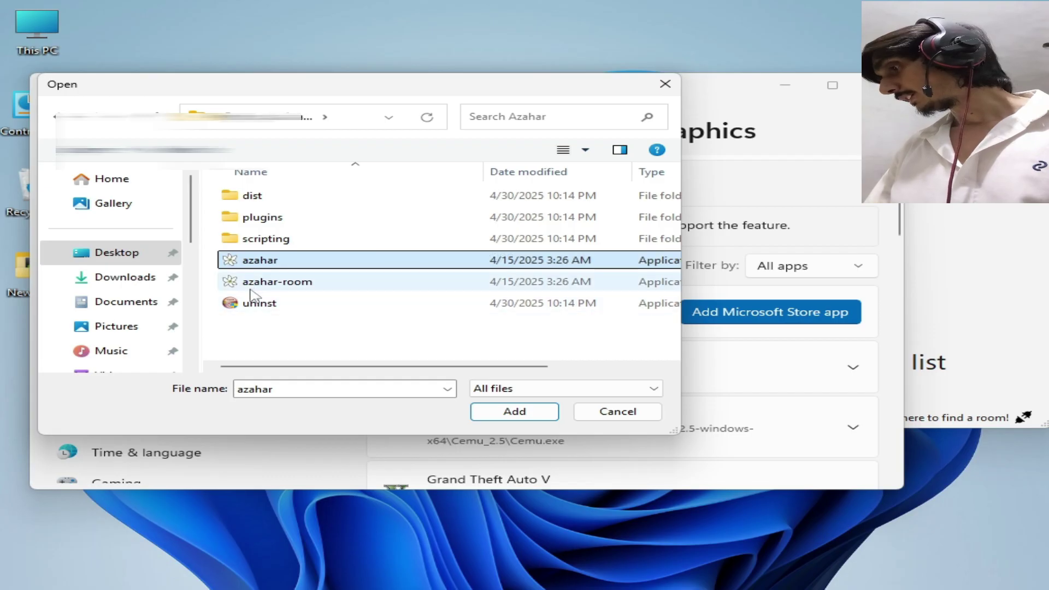
click(494, 416)
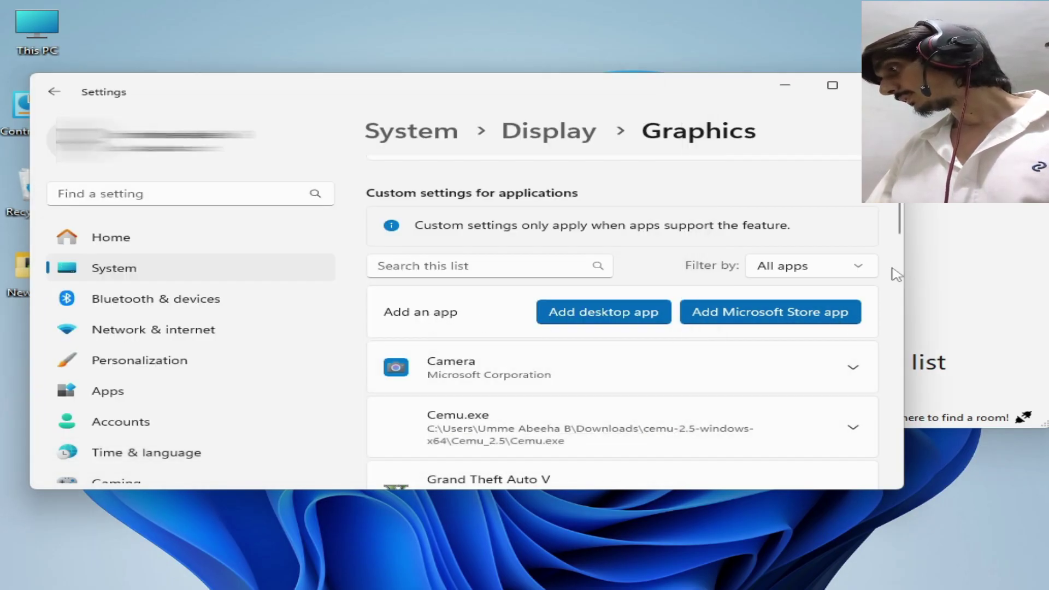
Search for 'azahar' and set its GPU preference to High Performance (NVIDIA GeForce GTX 970)
click(511, 270)
text(azahar)
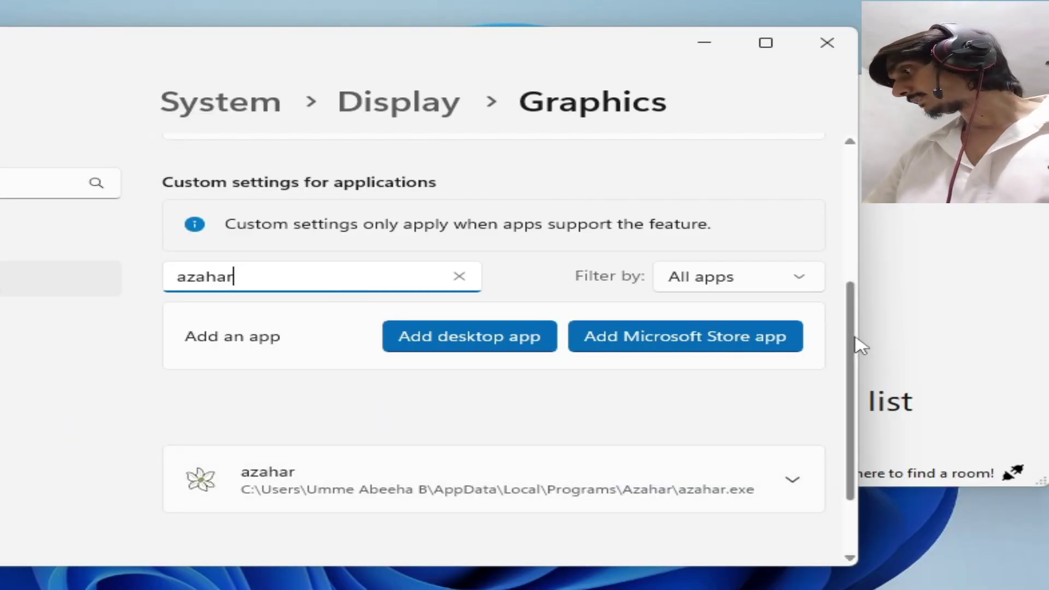
scroll(859, 351, down, 2)
click(790, 387)
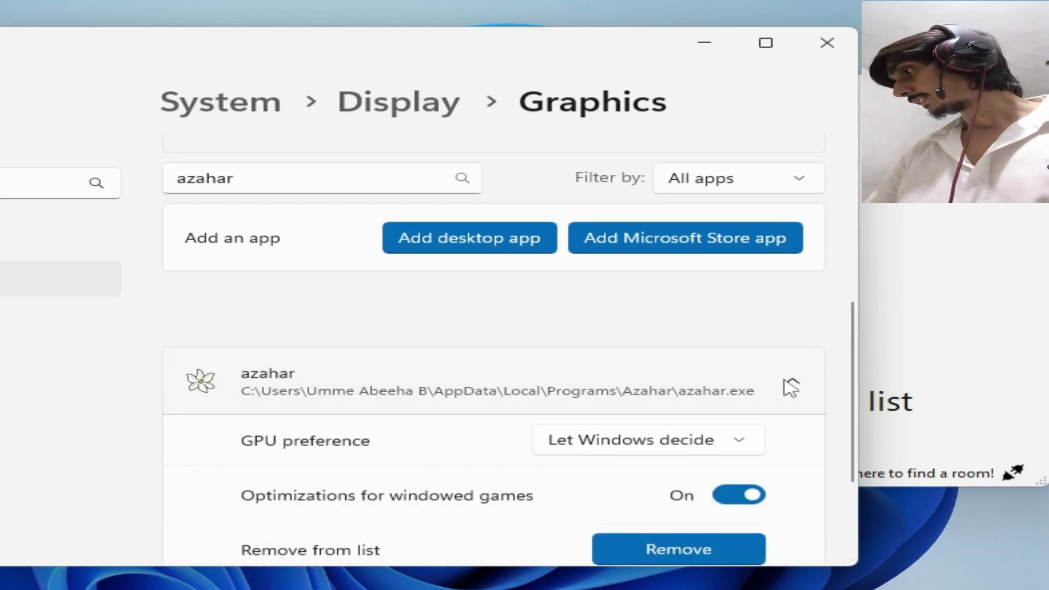
click(719, 446)
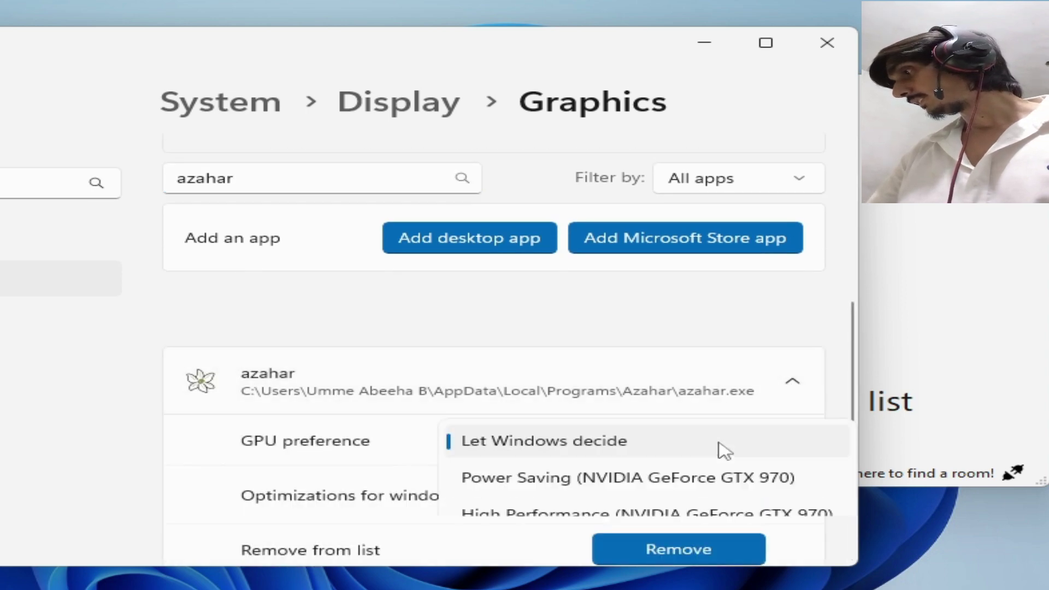
click(568, 515)
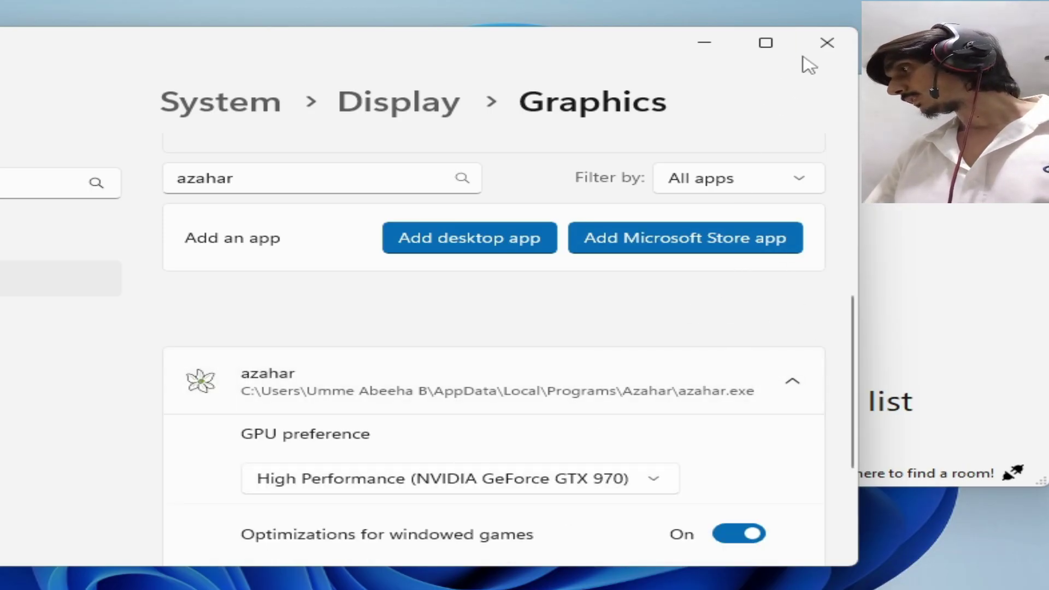
Close Settings and Azahar, relaunch Azahar, and open its Configuration window
click(822, 45)
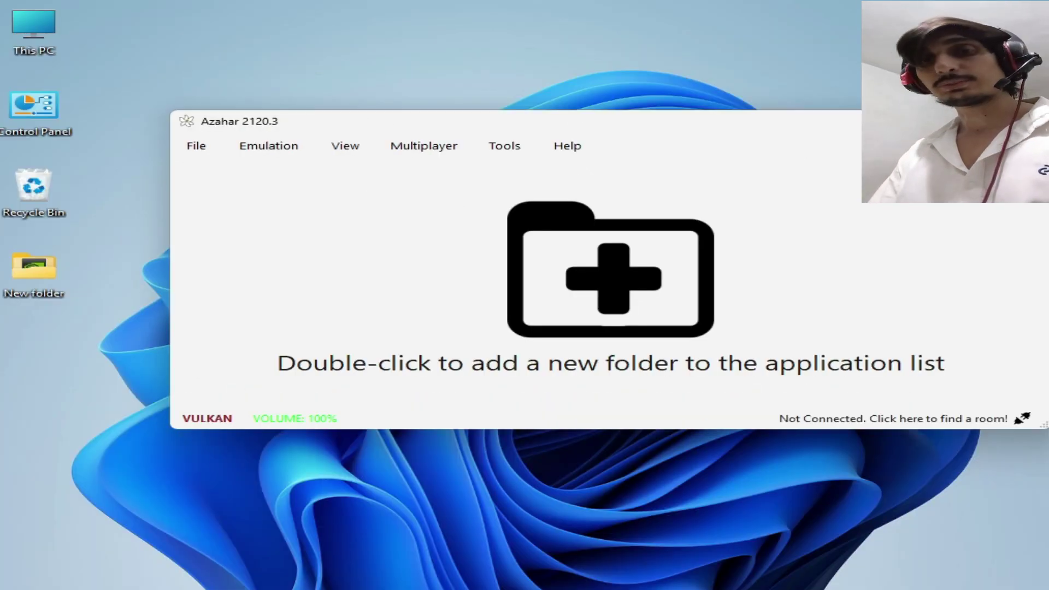
click(1034, 121)
right_click(261, 280)
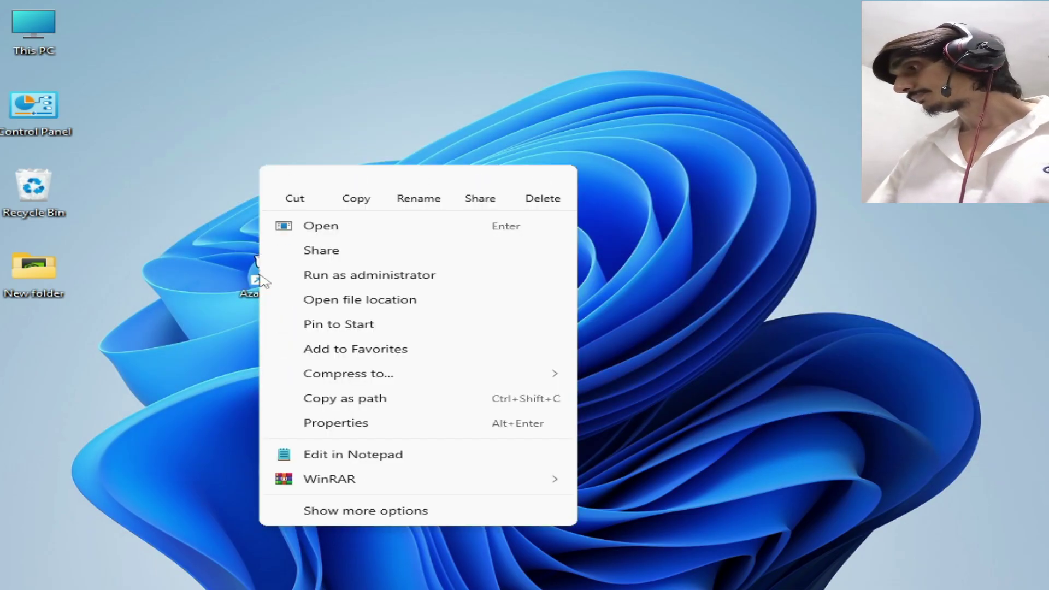
click(320, 227)
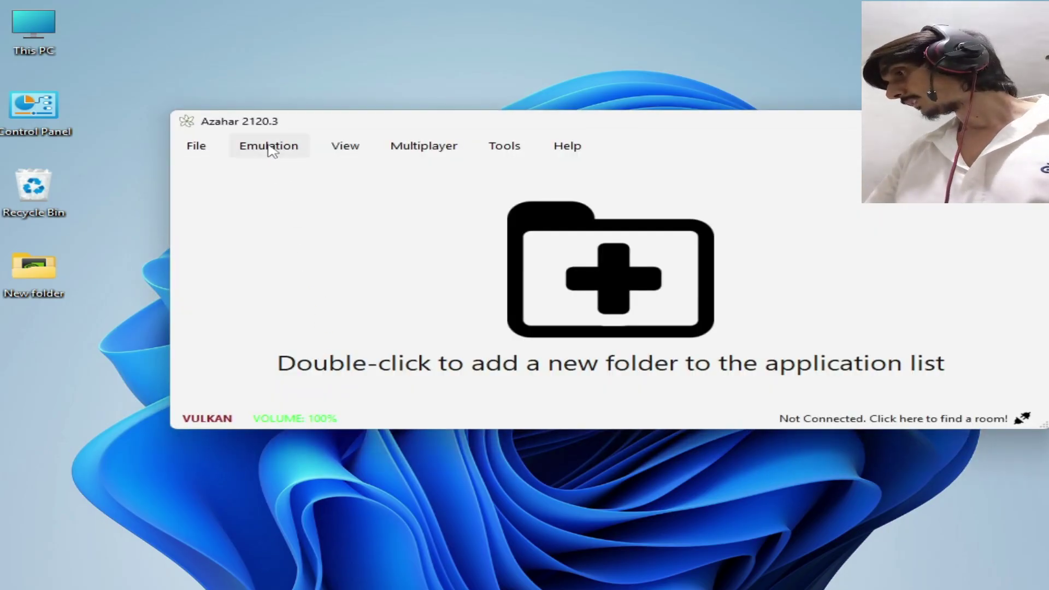
click(271, 151)
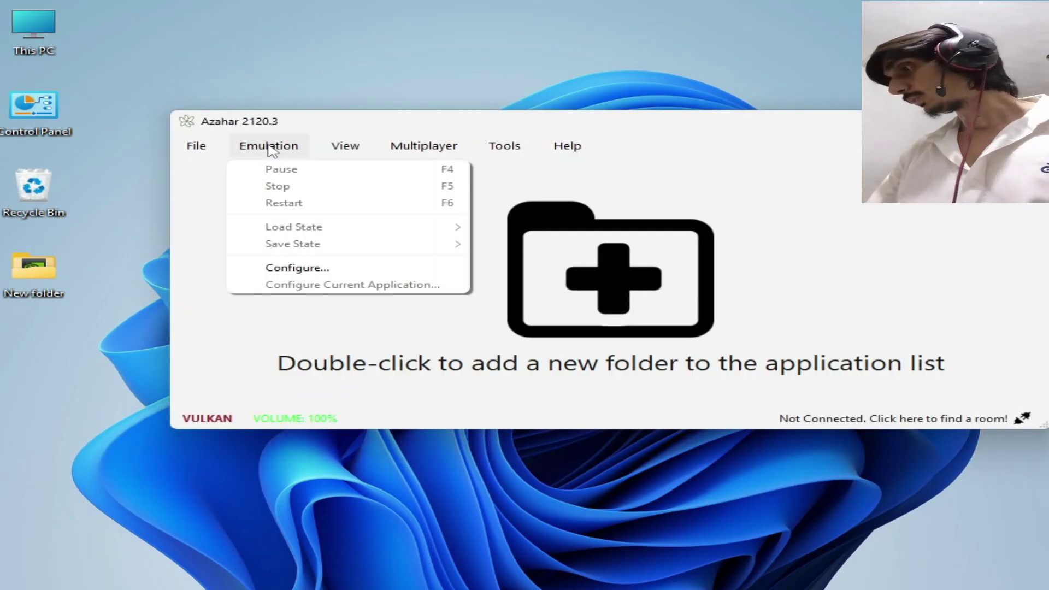
click(277, 269)
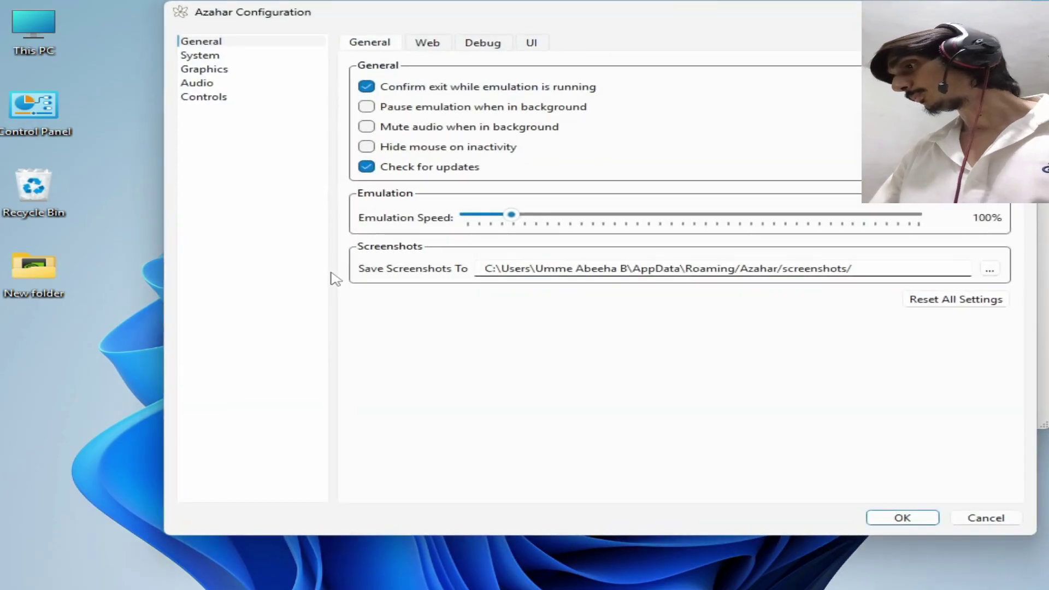
On the Audio page, set audio emulation to HLE (fast)
drag(379, 19, 335, 48)
click(153, 115)
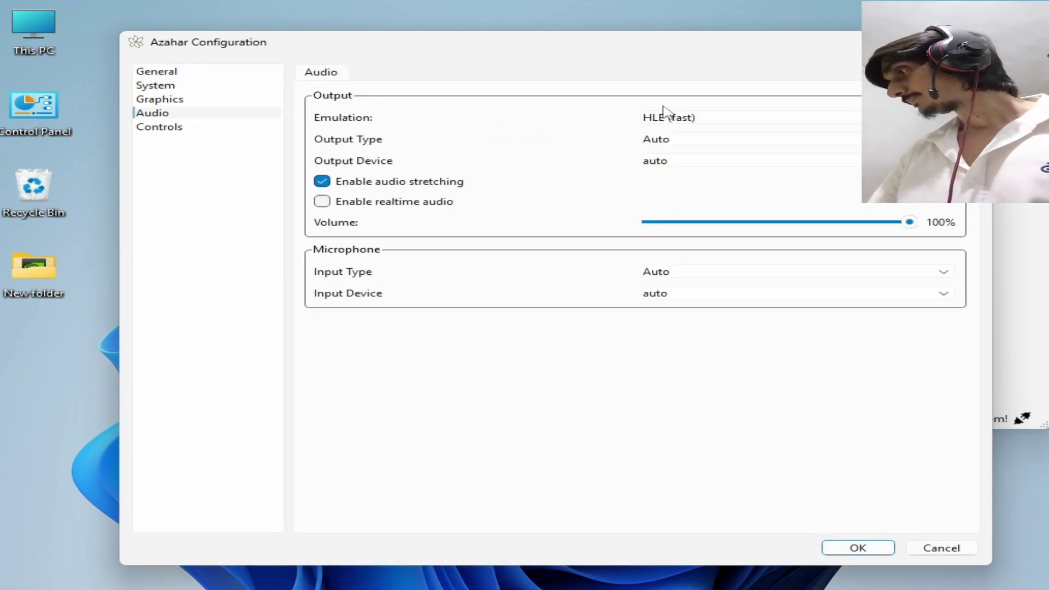
click(690, 117)
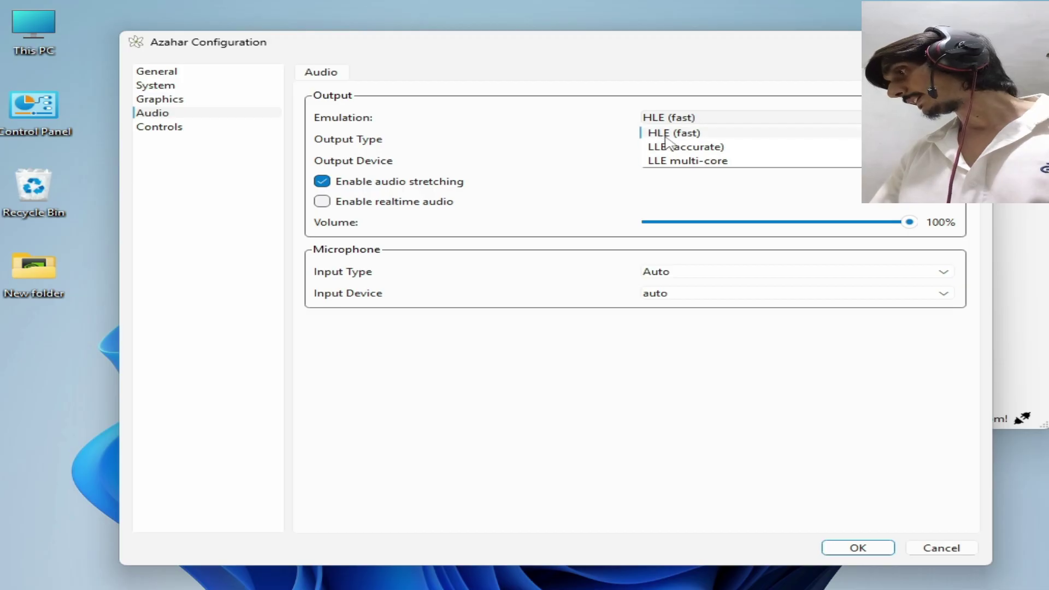
click(677, 137)
click(680, 119)
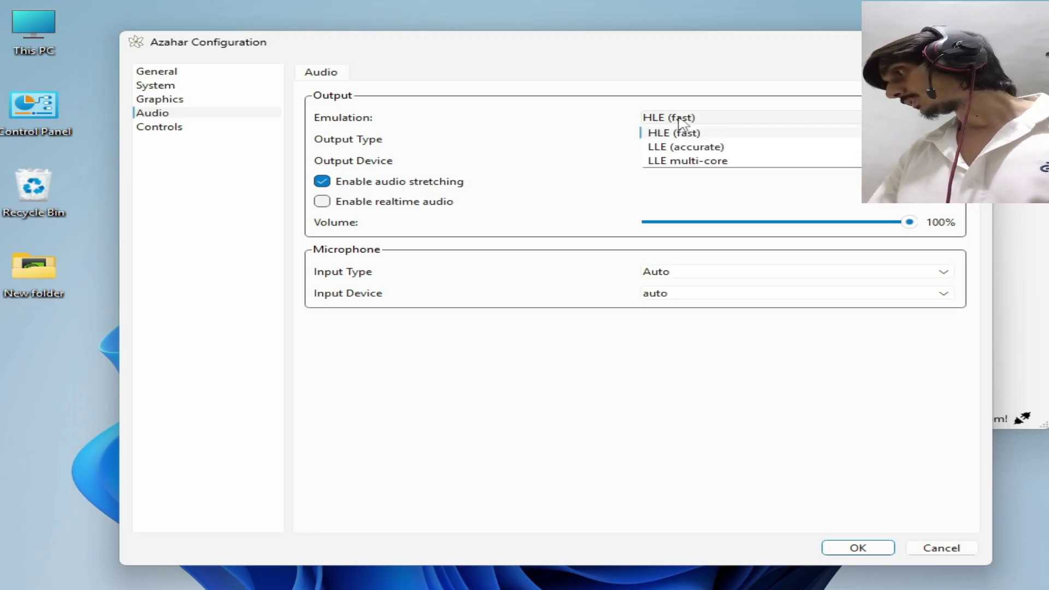
click(683, 161)
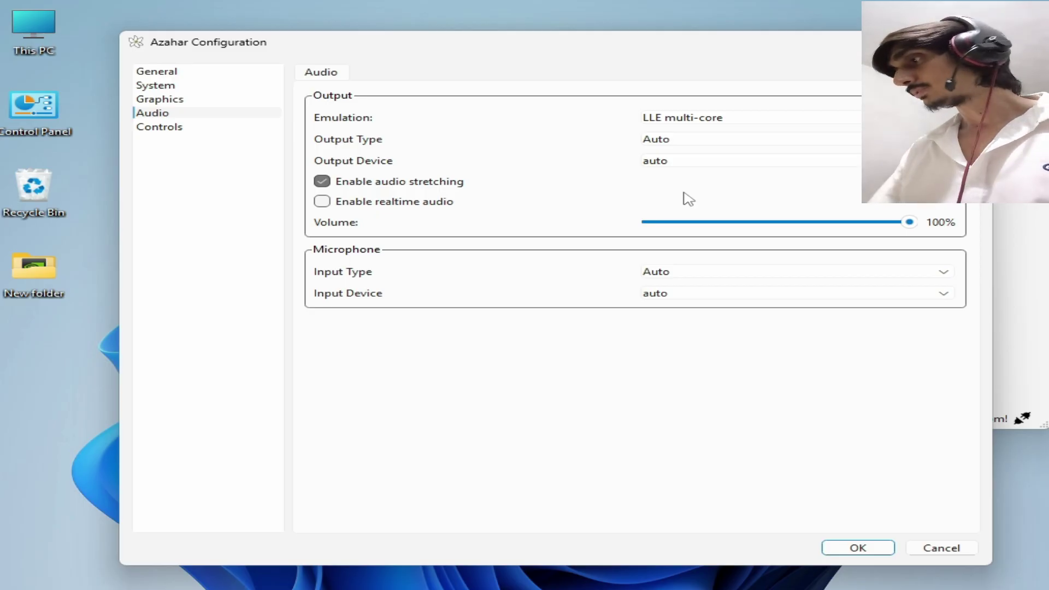
click(695, 120)
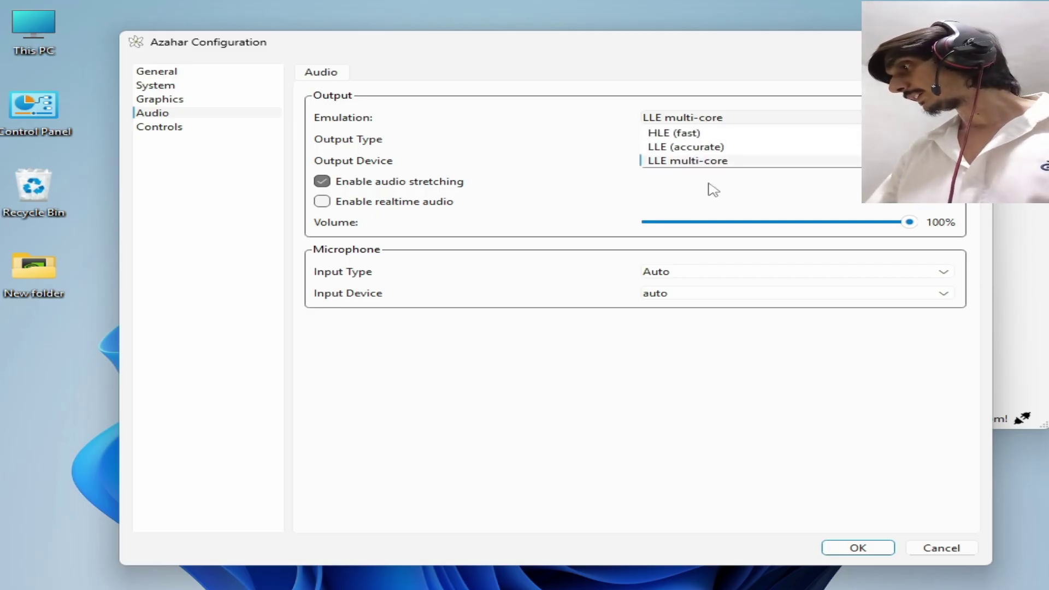
click(683, 134)
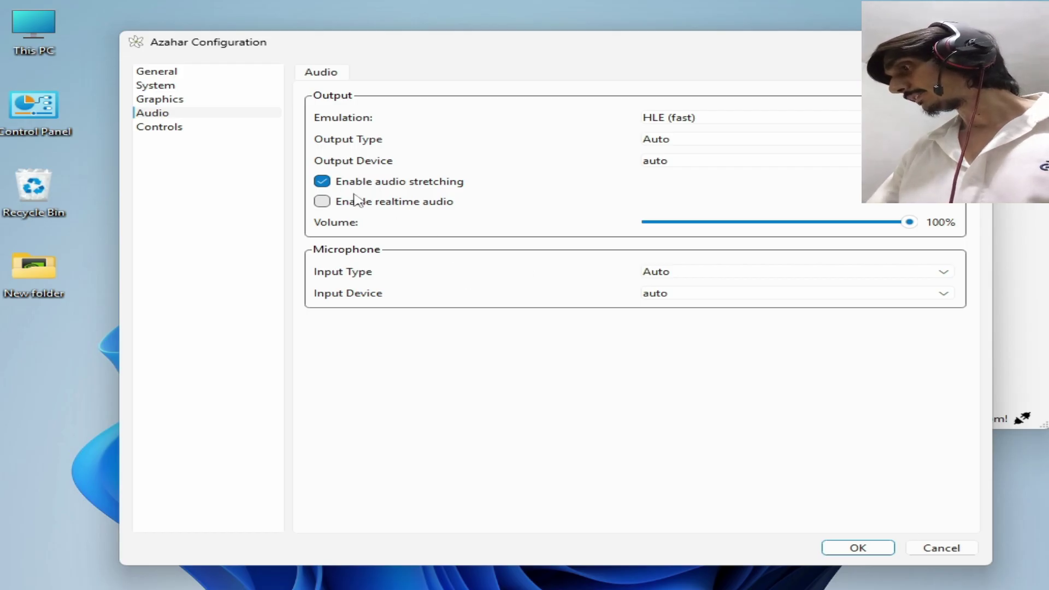
Toggle the audio stretching and realtime audio options, leaving audio stretching enabled
click(329, 188)
click(330, 186)
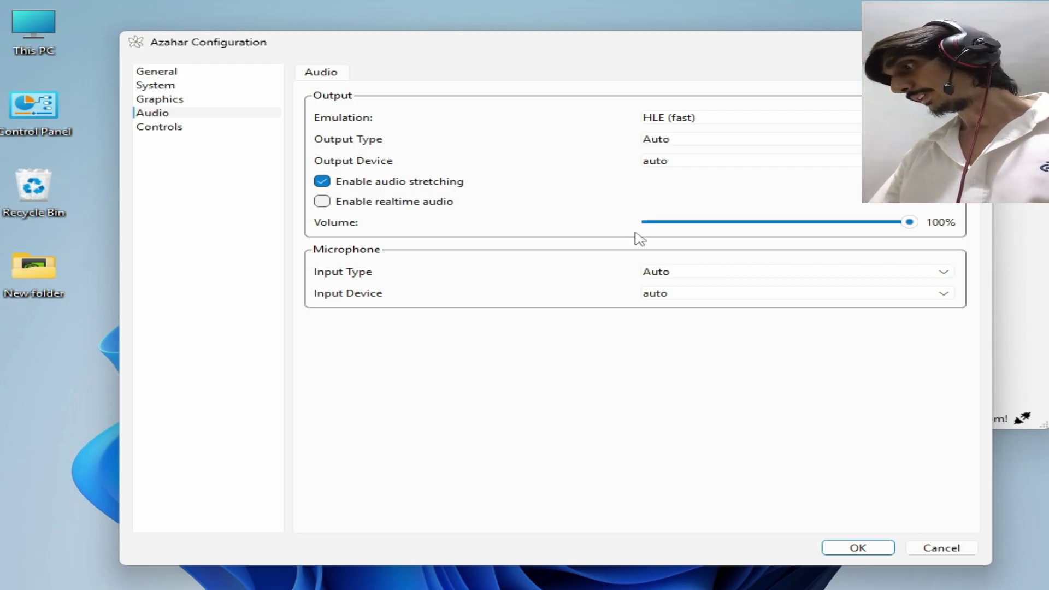
click(327, 203)
click(335, 208)
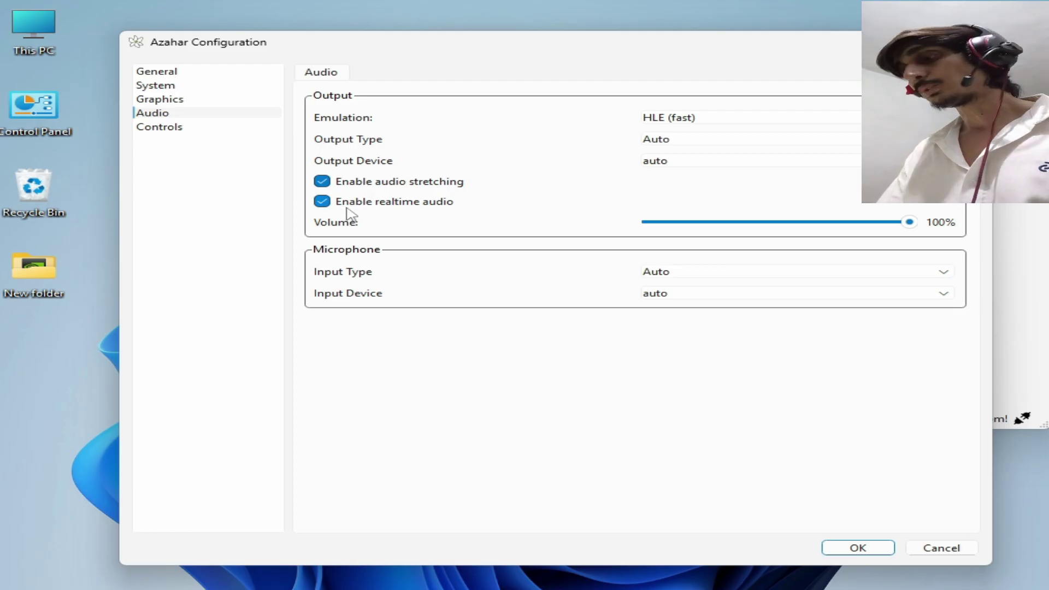
mouse_move(347, 212)
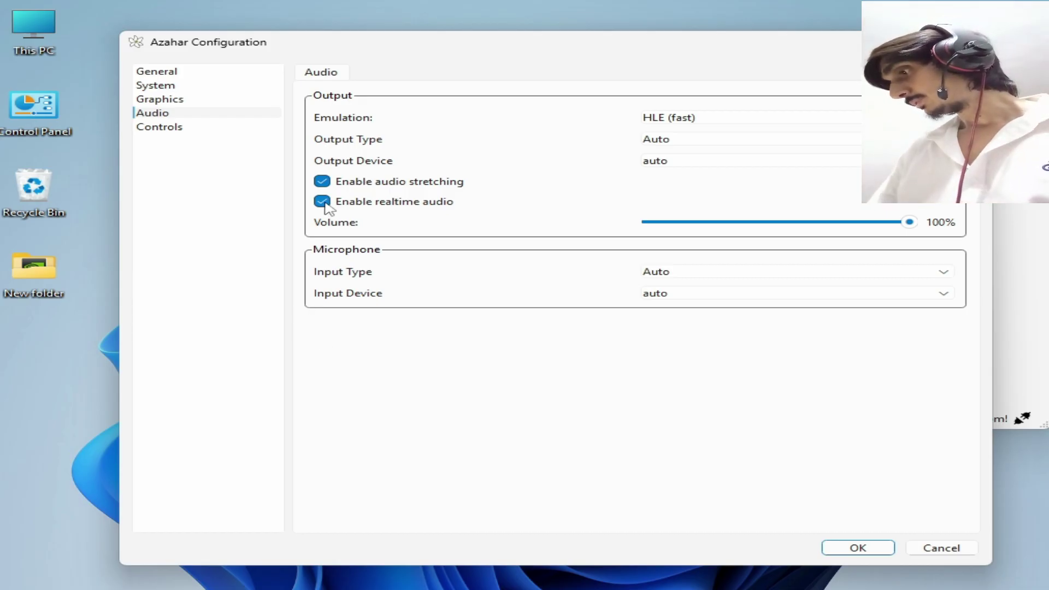
Check the General Debug tab with the GDB stub disabled, then save and close the configuration
click(180, 75)
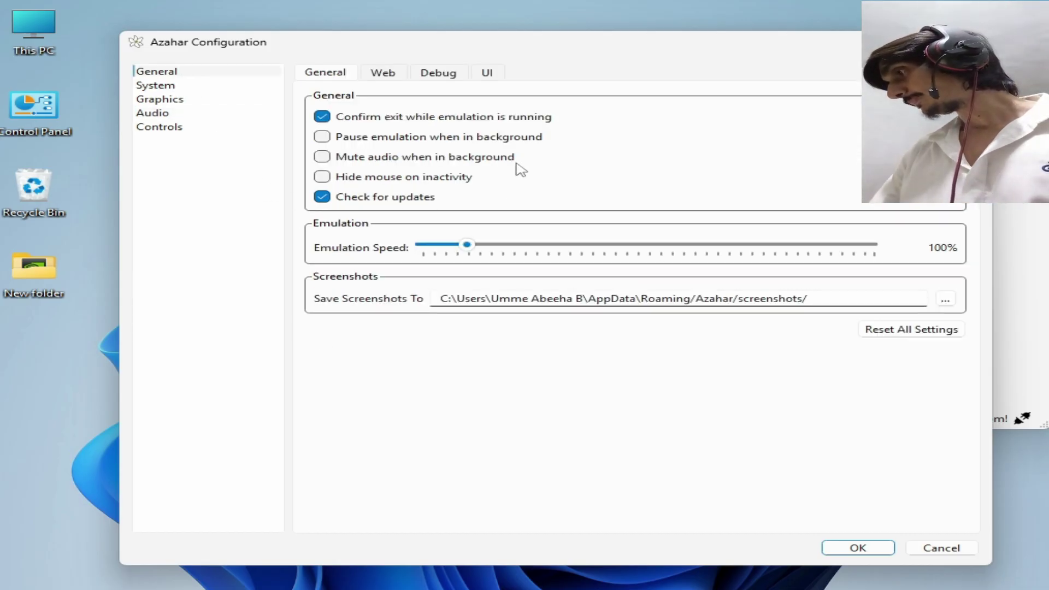
click(439, 73)
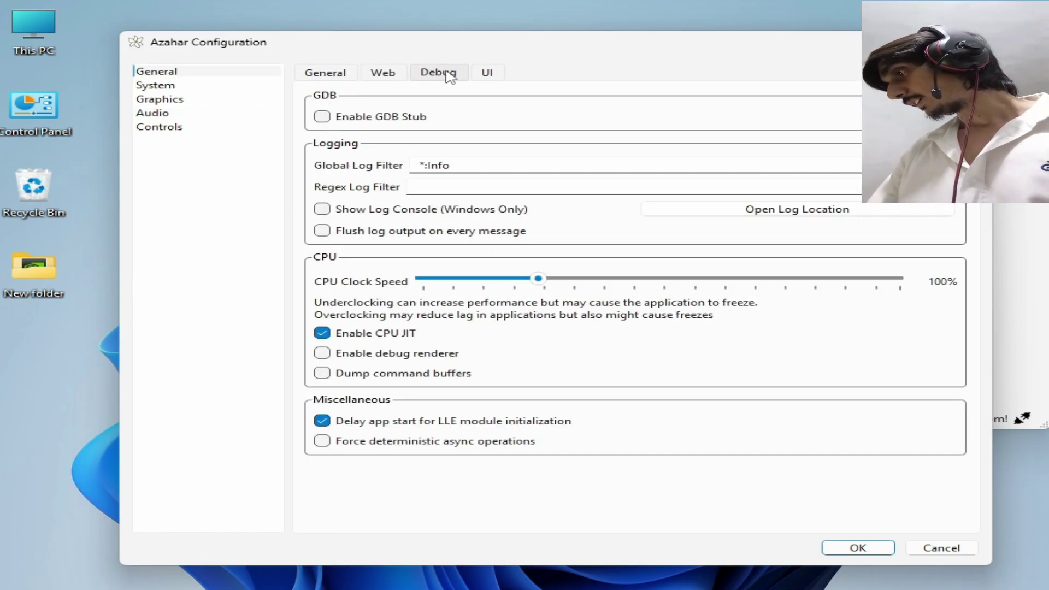
click(331, 118)
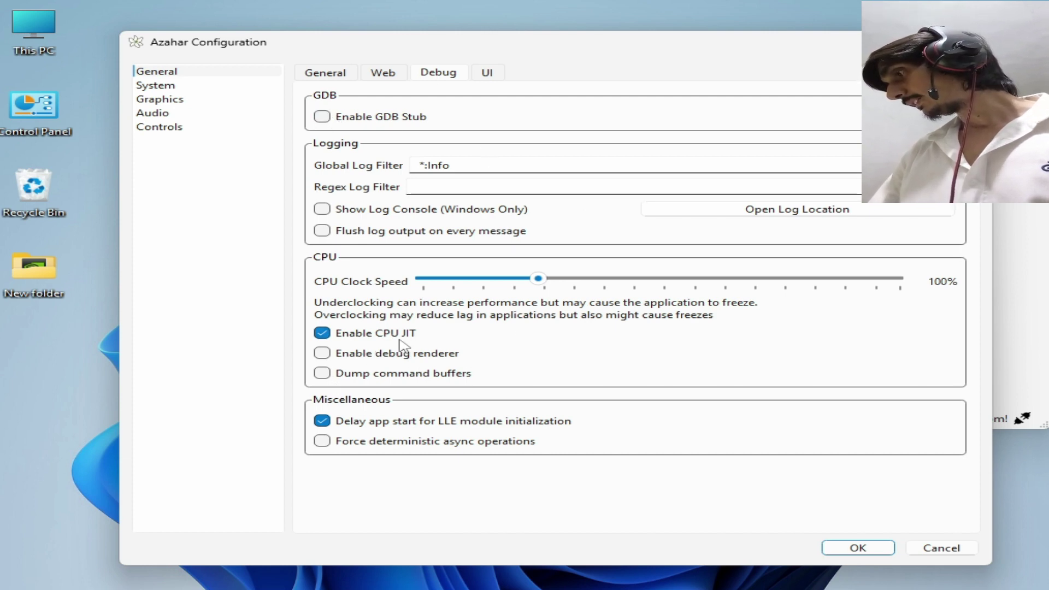
click(153, 114)
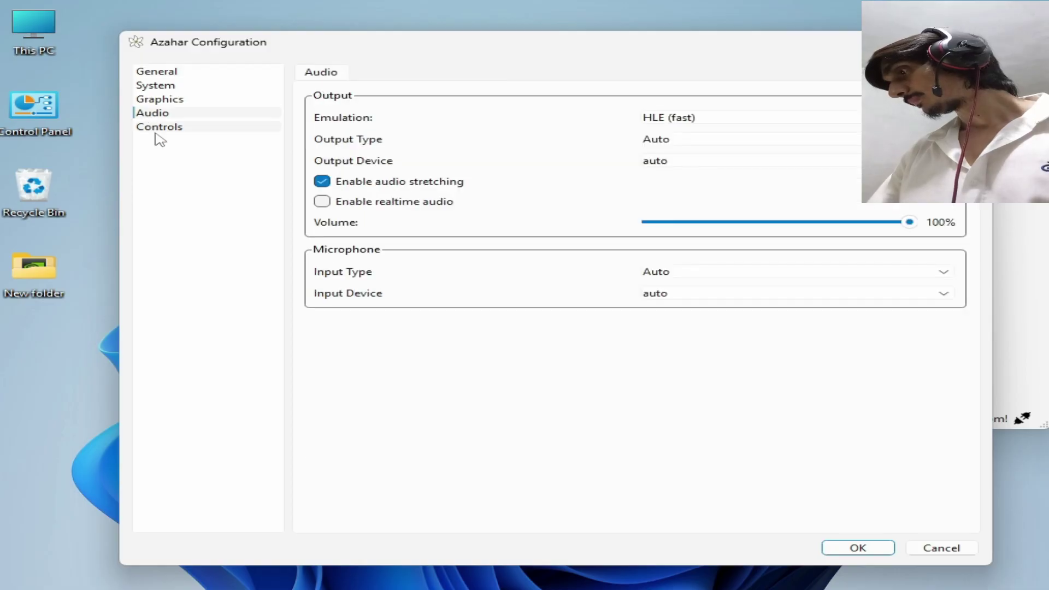
click(159, 129)
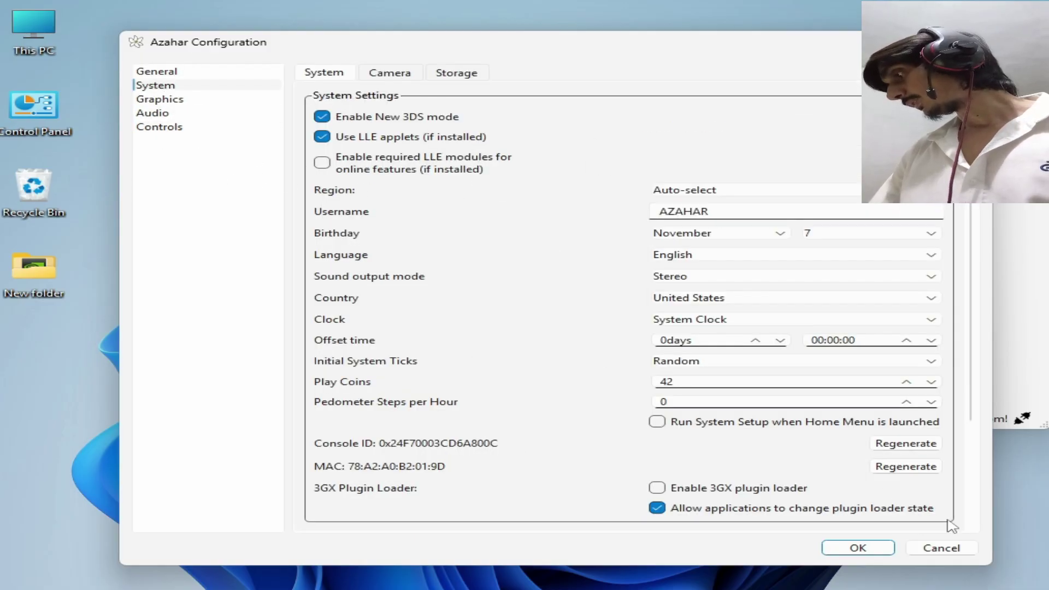
click(856, 548)
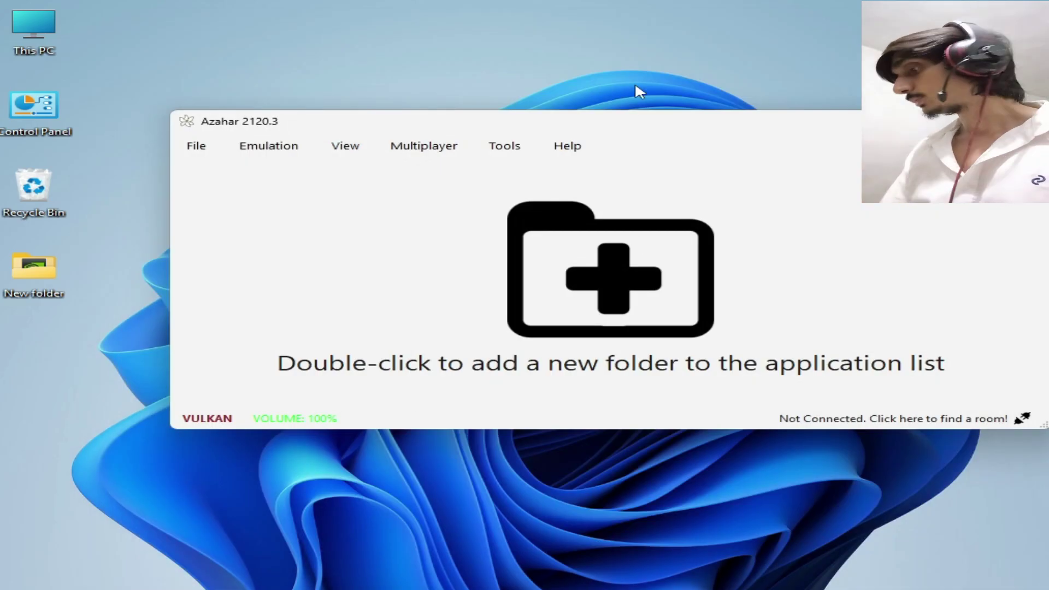
Search Windows for 'device' and launch Device Manager
mouse_move(454, 587)
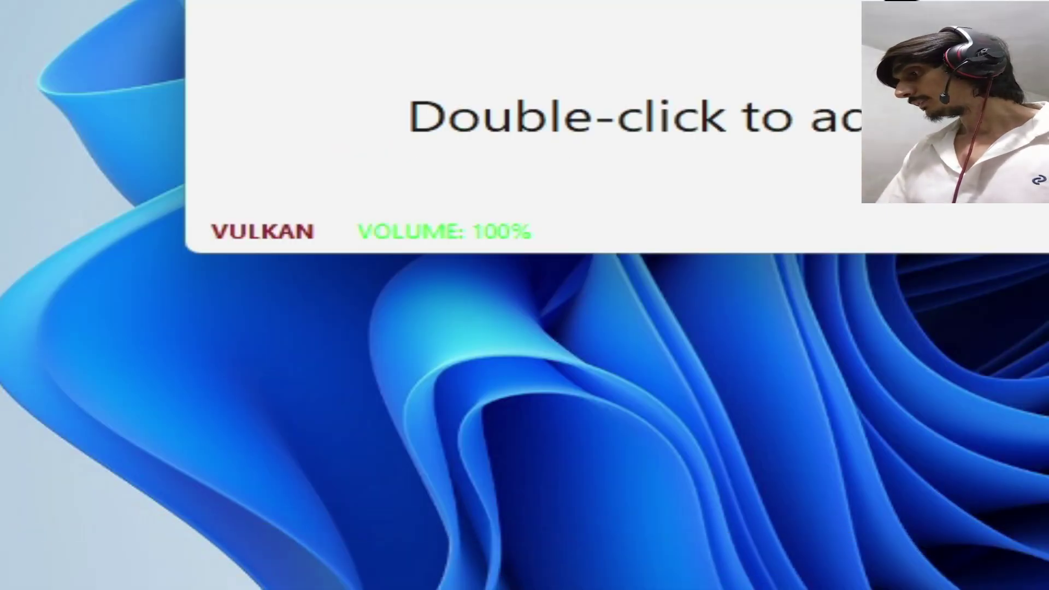
click(498, 553)
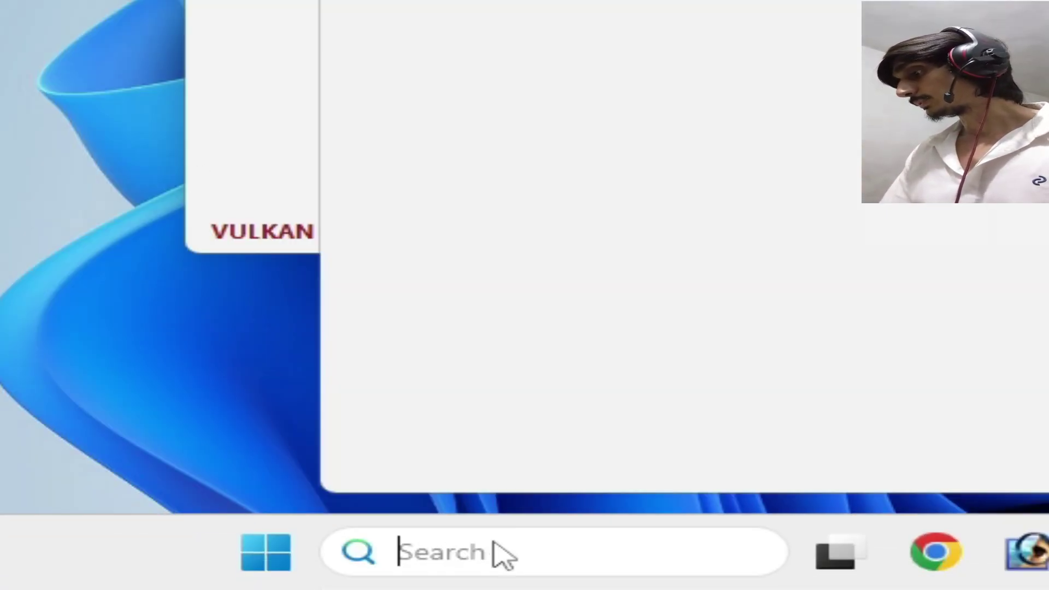
text(device)
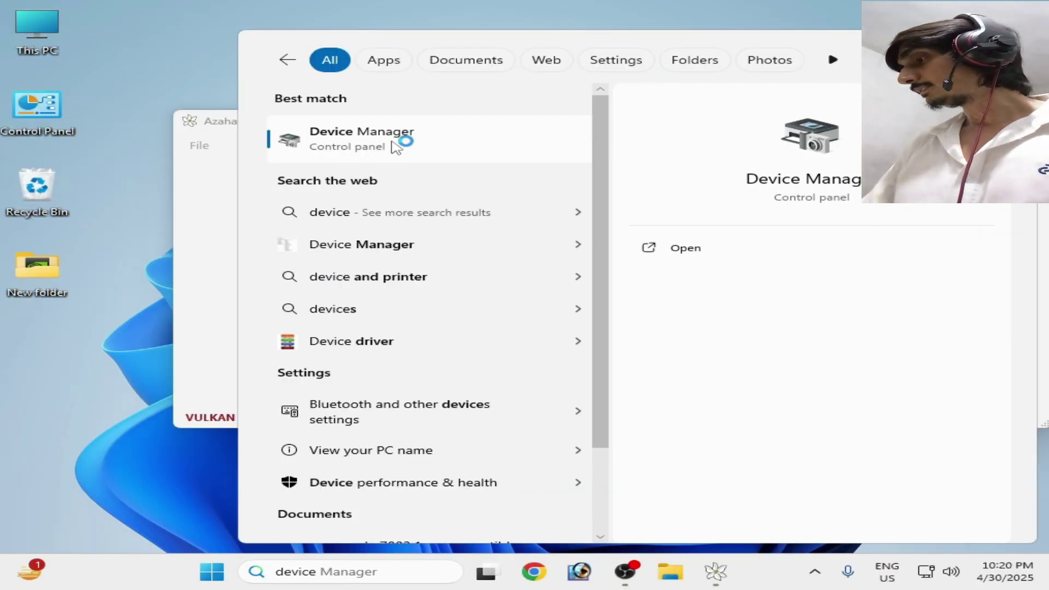
click(391, 145)
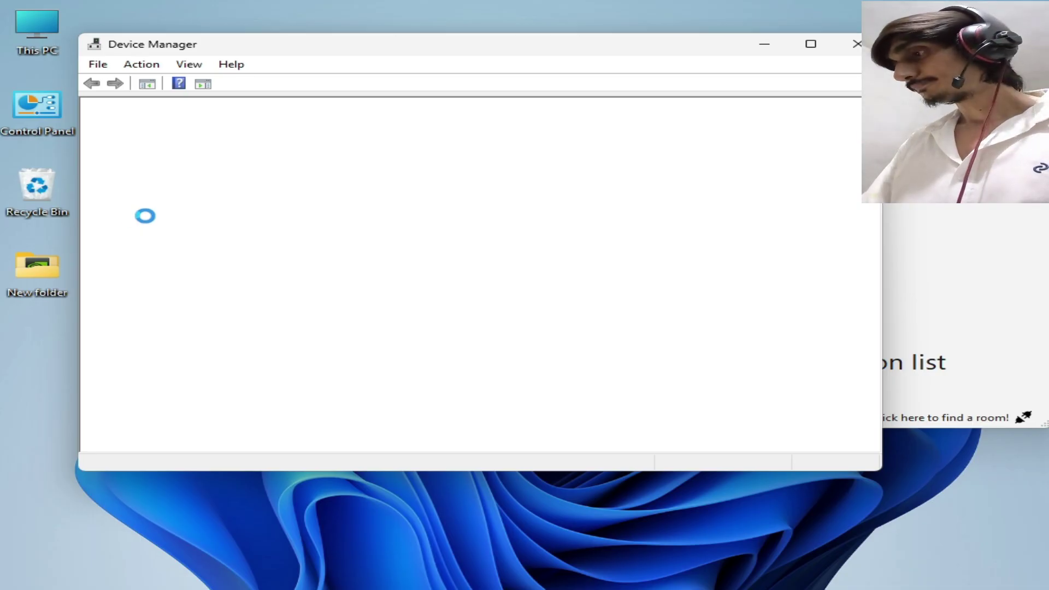
View the NVIDIA GeForce GTX 970's Driver tab: version 32.0.15.7602, dated 4/12/2025
double_click(132, 166)
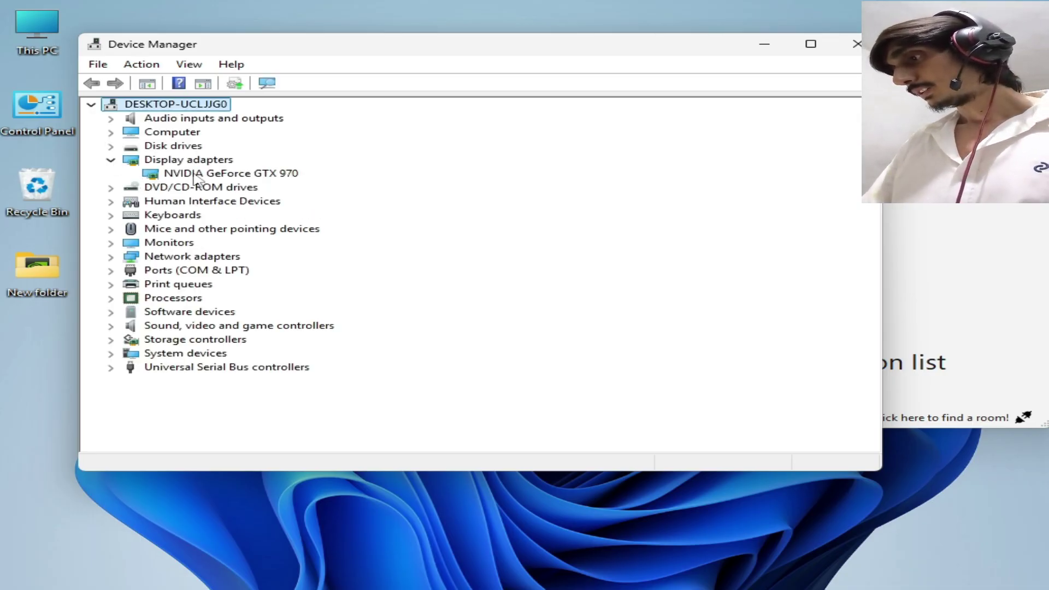
click(232, 175)
right_click(233, 178)
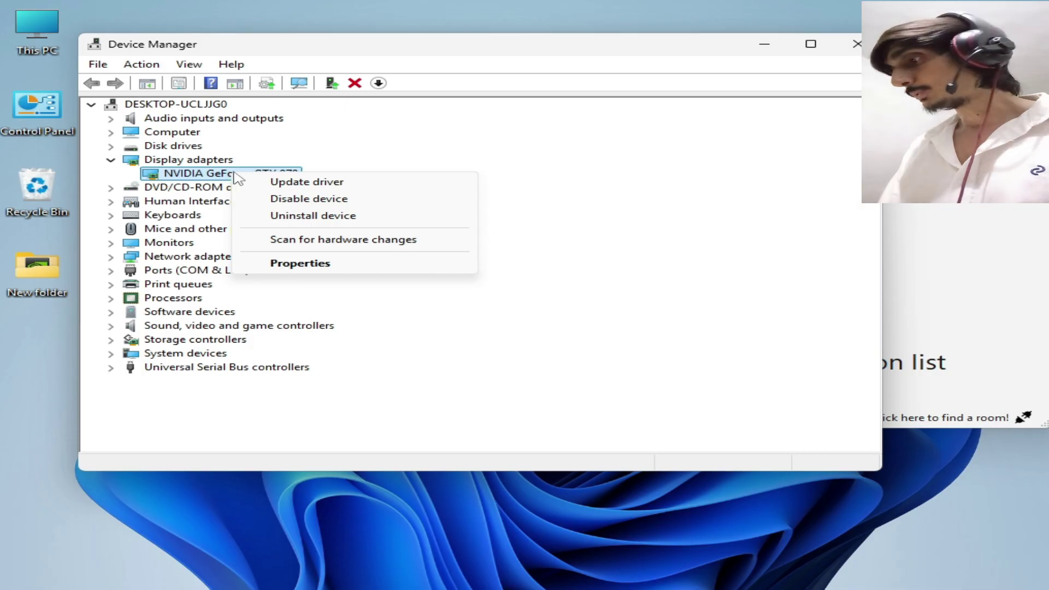
click(309, 265)
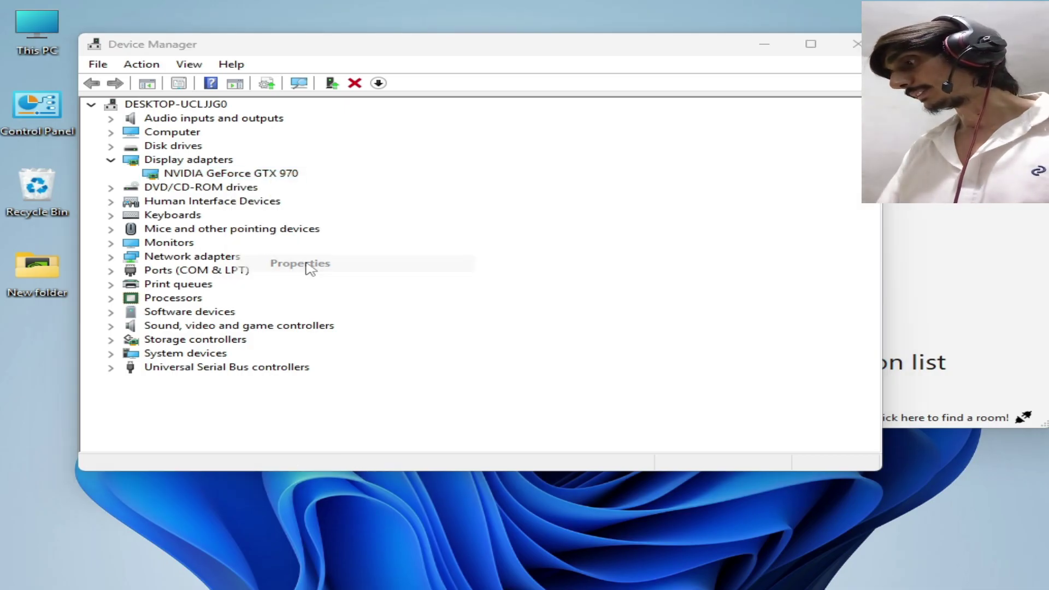
click(352, 116)
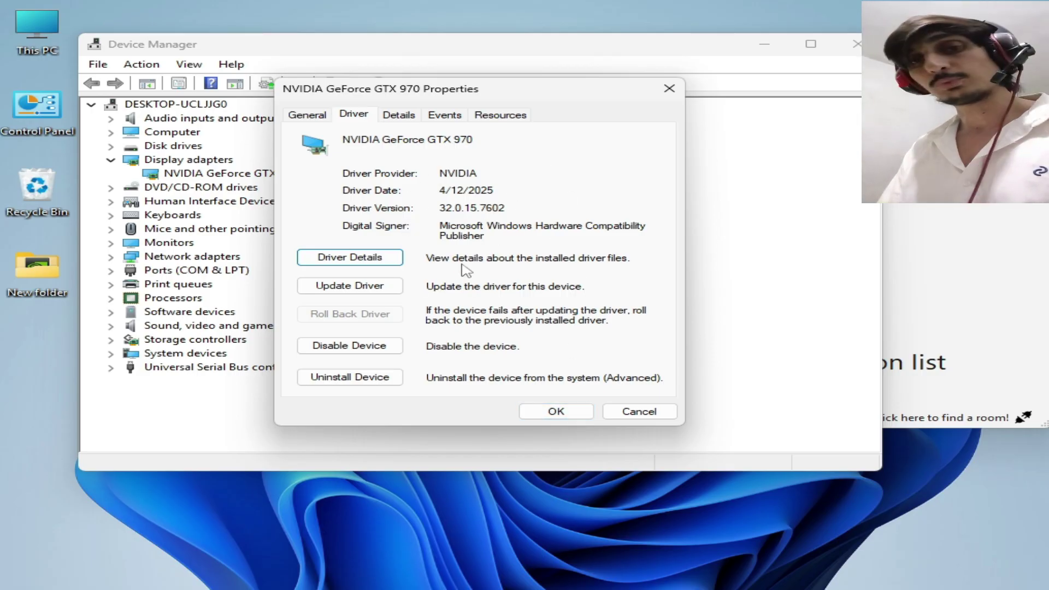
Close the graphics card properties, Device Manager and the Azahar window, leaving the desktop
click(556, 411)
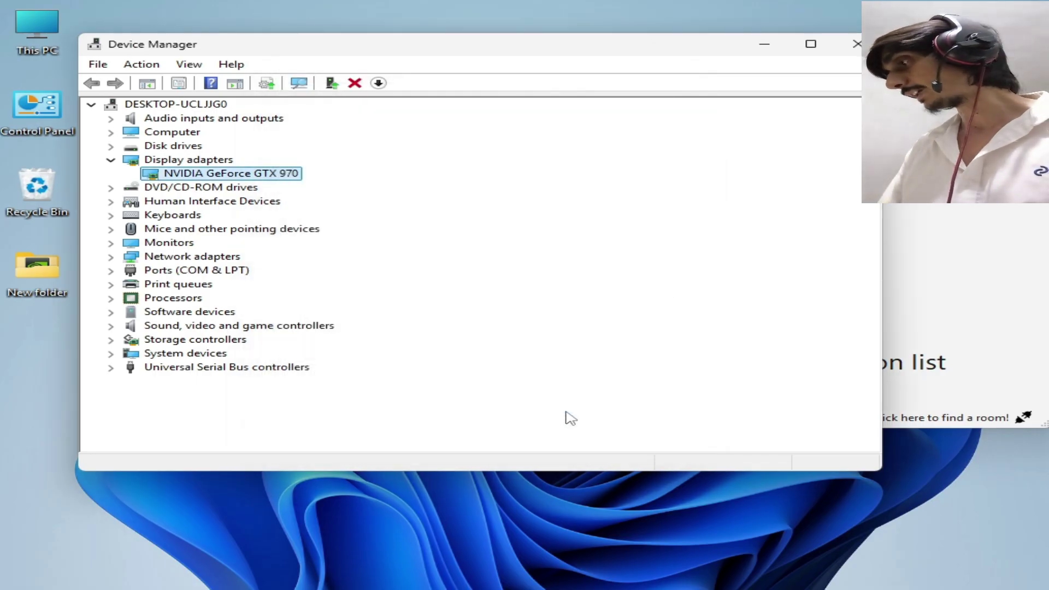
click(855, 44)
drag(880, 124, 839, 122)
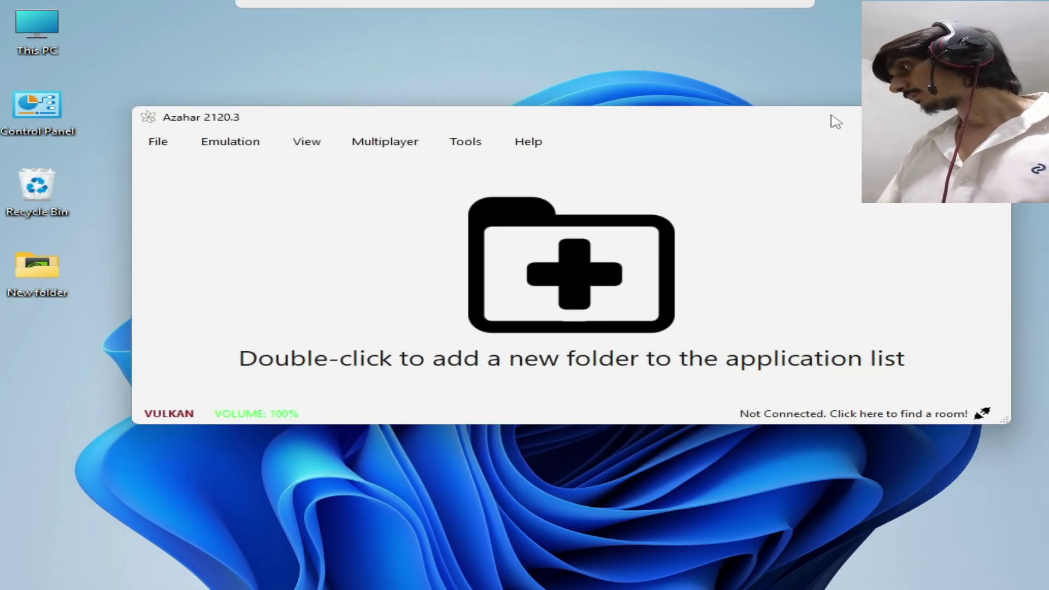
click(997, 117)
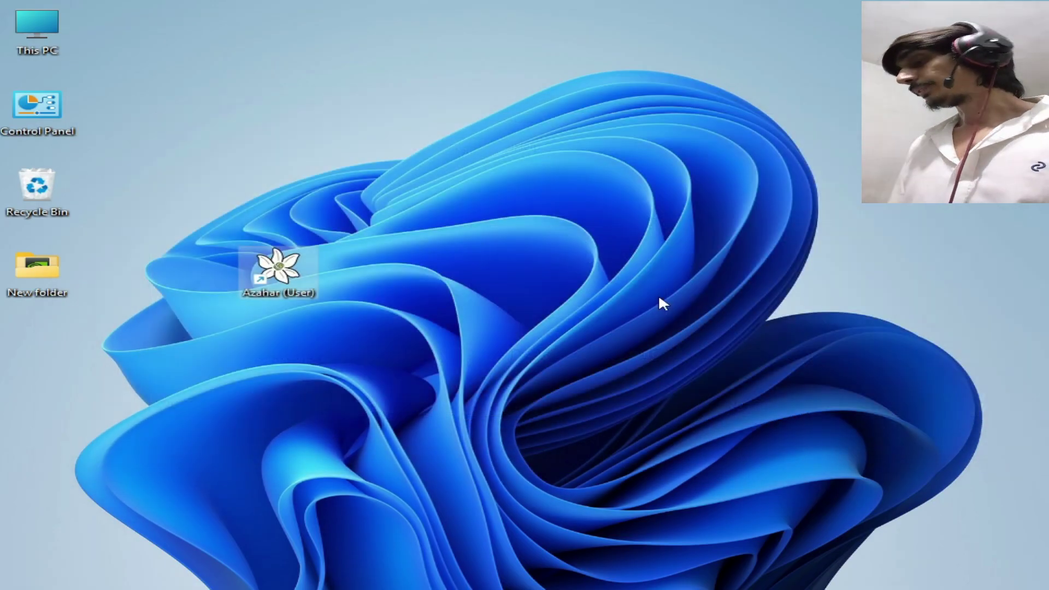